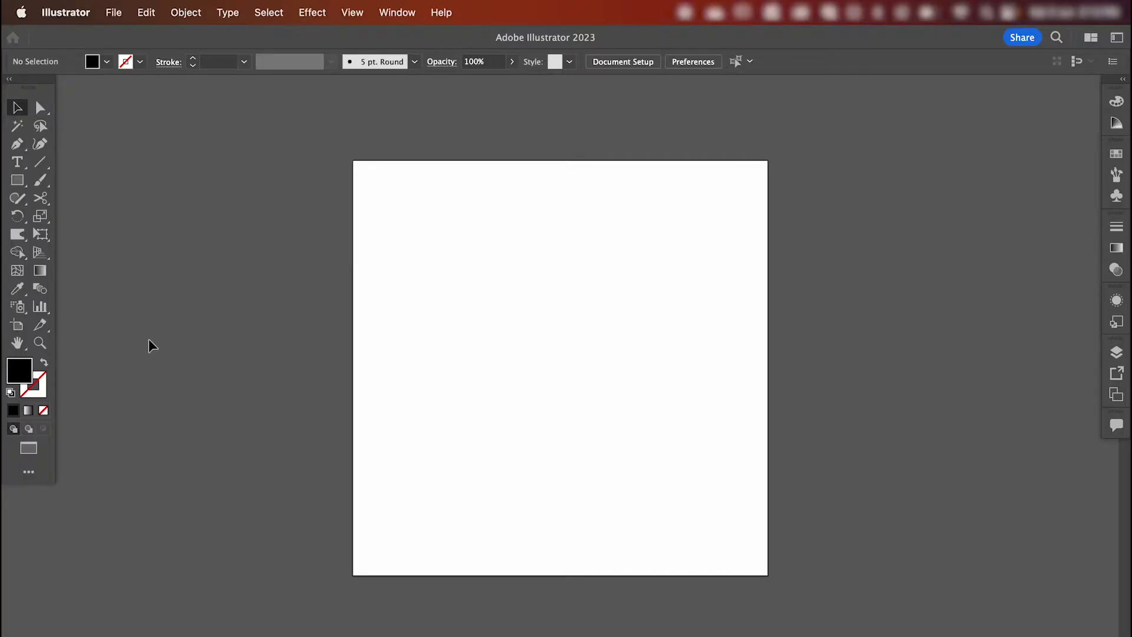
Step: Draw a 1080 × 1080 px rectangle over the whole artboard and fill it yellow-orange
{"action": "left_click", "coordinate": [17, 325]}
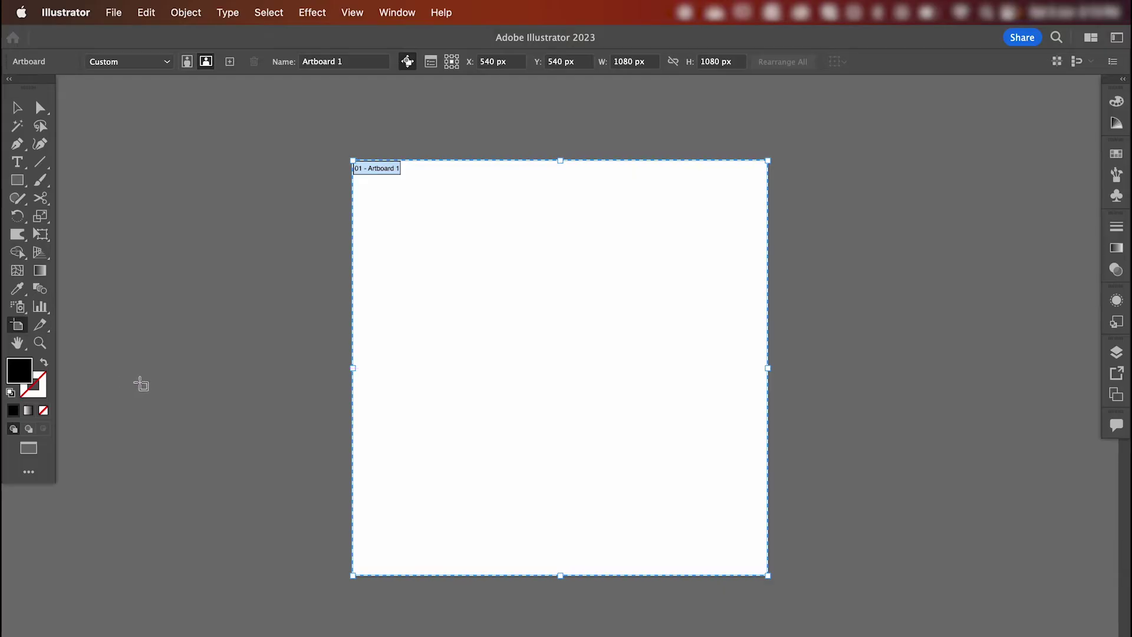
{"action": "left_click", "coordinate": [17, 181]}
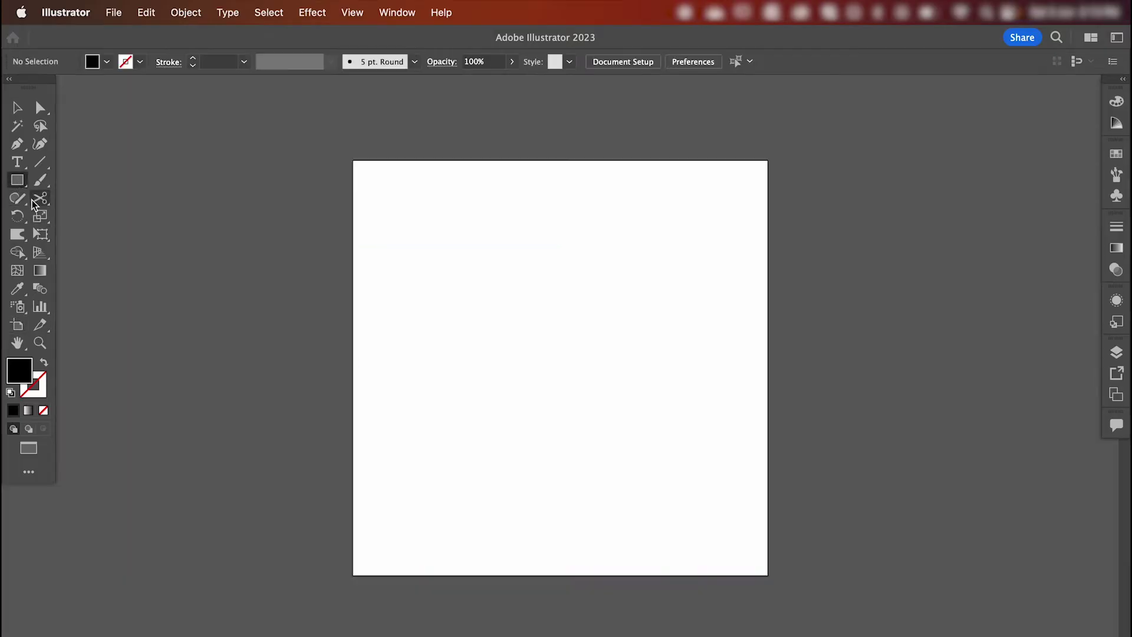
{"action": "left_click_drag", "start_coordinate": [353, 160], "coordinate": [768, 574]}
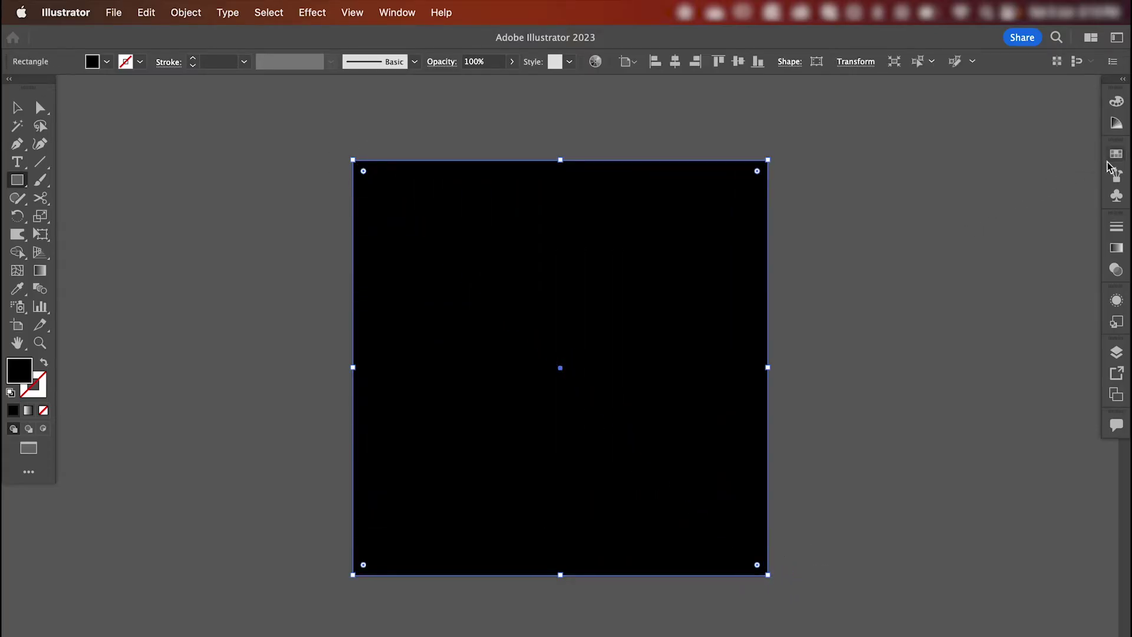
{"action": "left_click", "coordinate": [1116, 154]}
{"action": "left_click", "coordinate": [971, 226]}
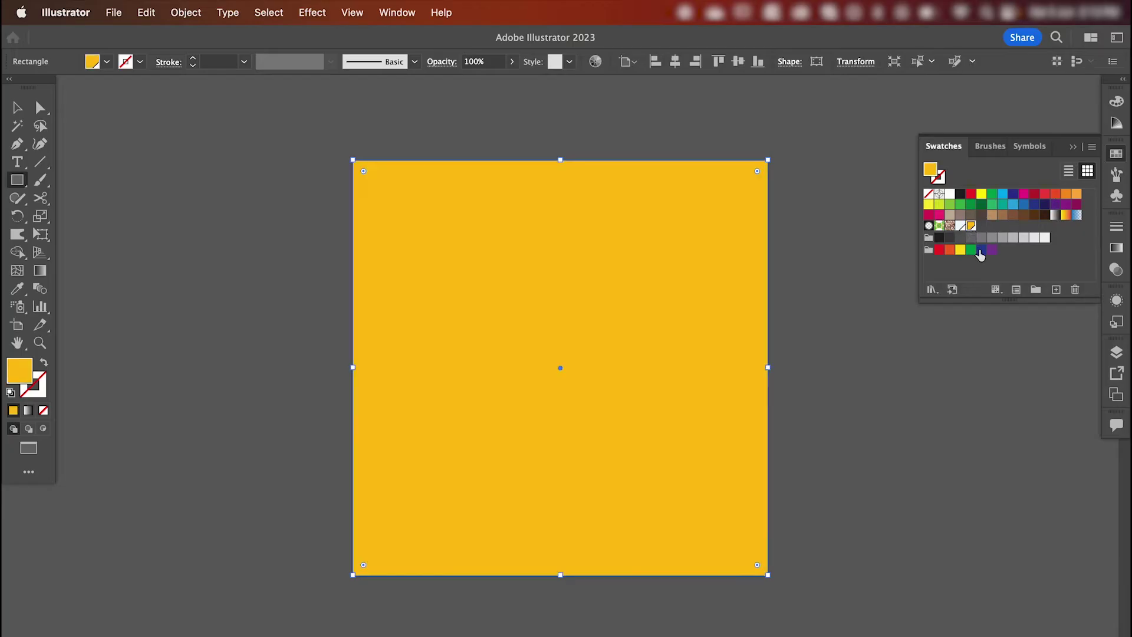
Step: Type 'Electric' on three stacked lines on the yellow square
{"action": "left_click", "coordinate": [17, 162]}
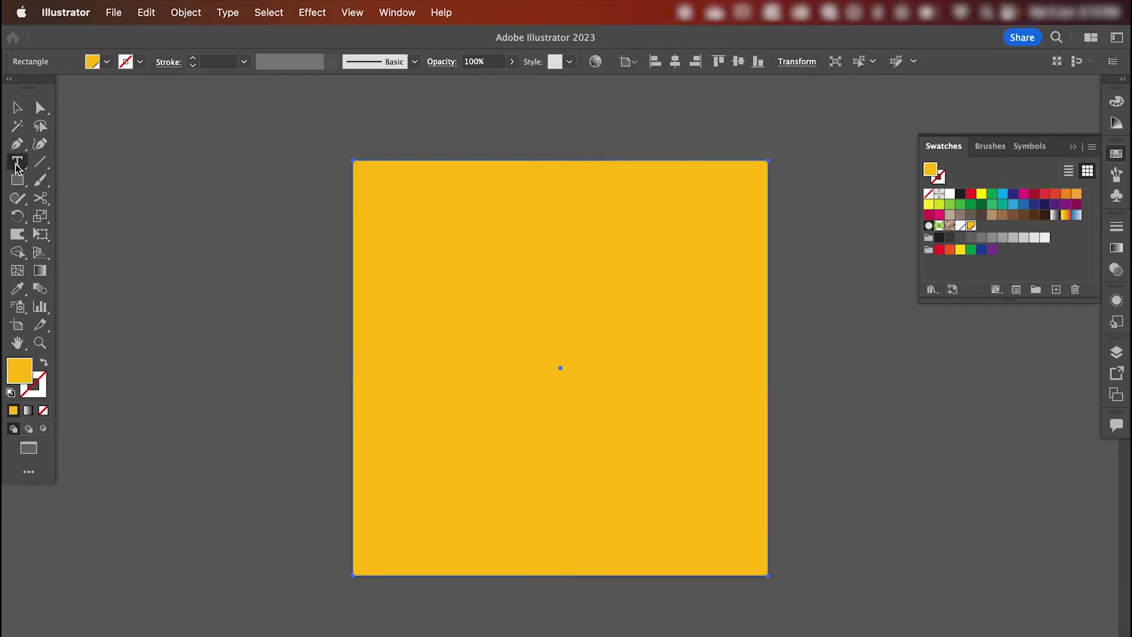
{"action": "left_click", "coordinate": [529, 316]}
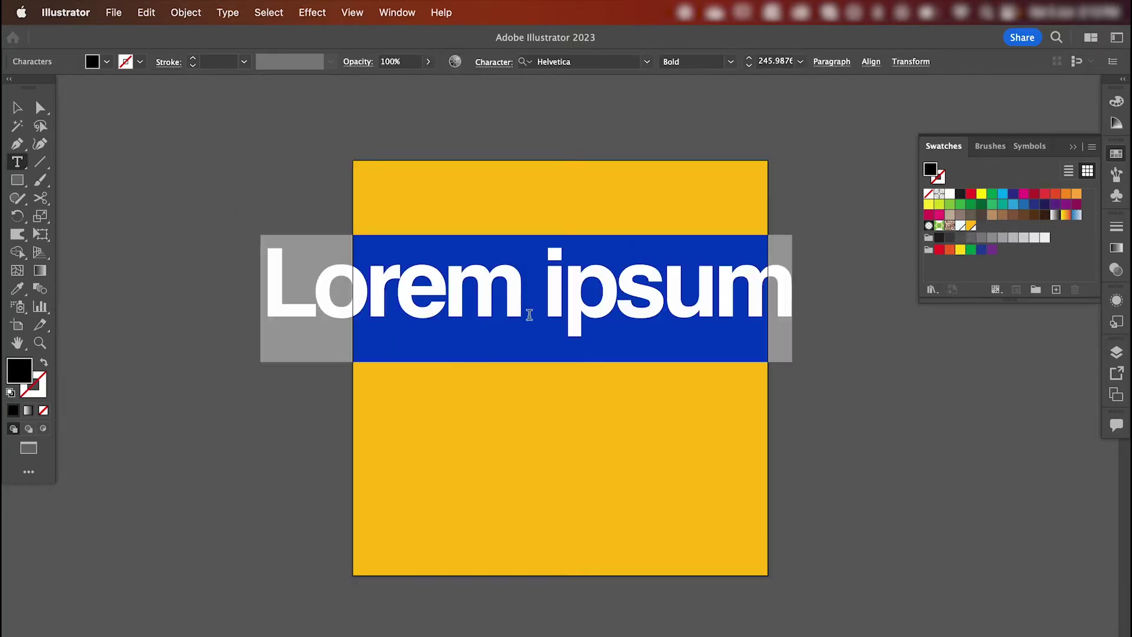
{"action": "type", "text": "Electric"}
{"action": "key", "text": "Return"}
{"action": "type", "text": "Electric"}
{"action": "key", "text": "Return"}
{"action": "type", "text": "Electric"}
Step: Centre the Electric text block horizontally and vertically on the artboard
{"action": "left_click", "coordinate": [18, 109]}
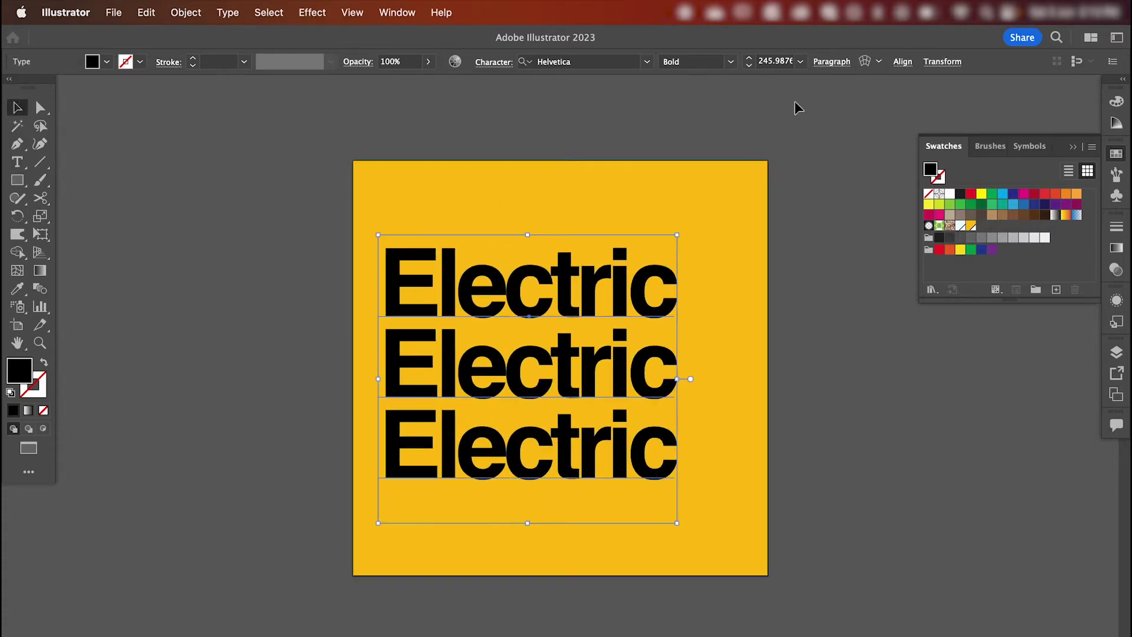
{"action": "left_click", "coordinate": [903, 62]}
{"action": "left_click", "coordinate": [769, 105]}
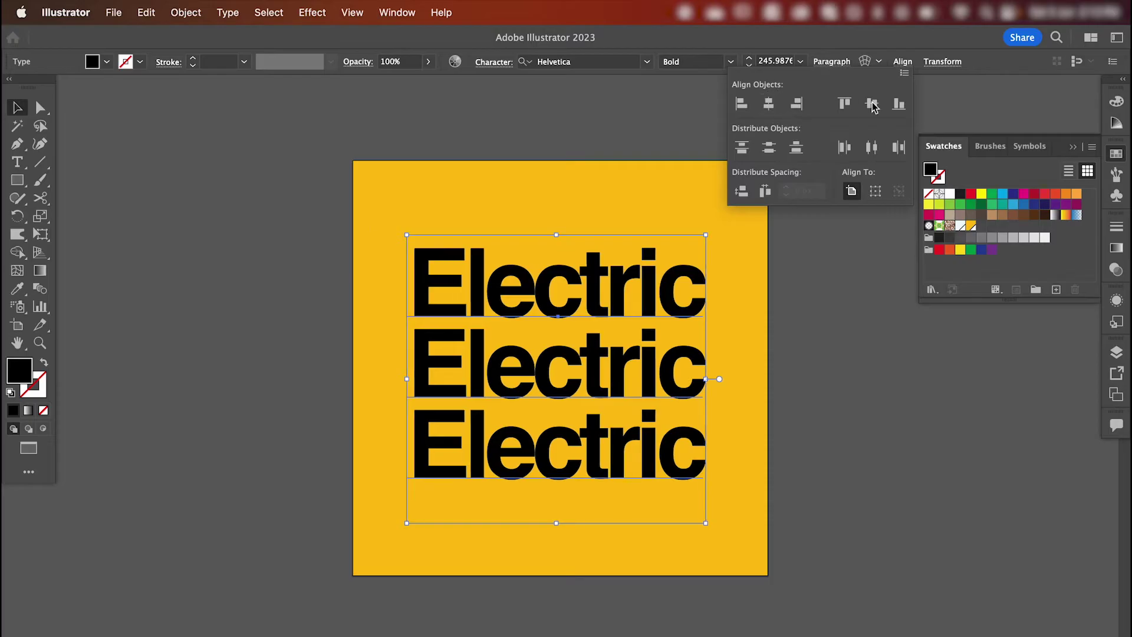
{"action": "left_click", "coordinate": [870, 105]}
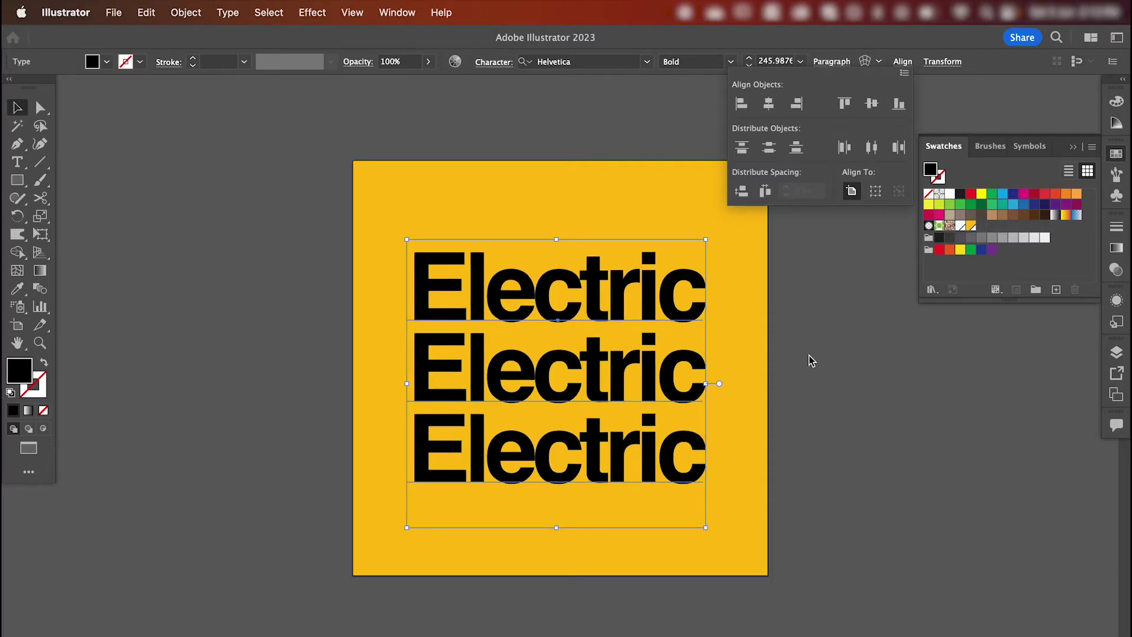
{"action": "left_click", "coordinate": [804, 376]}
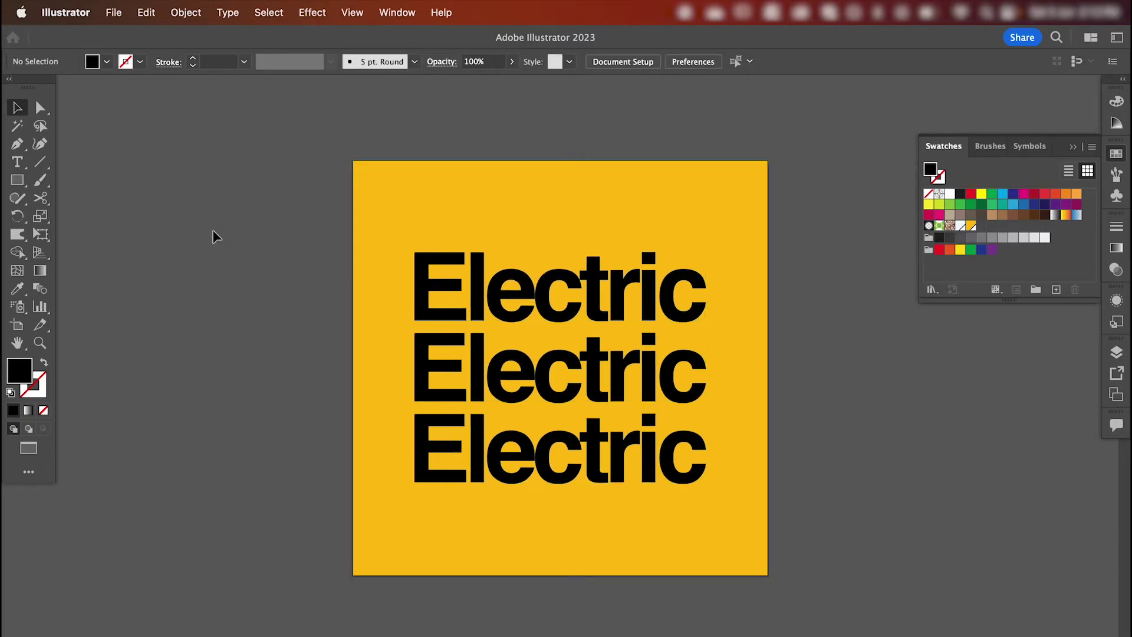
Step: Draw a closed four-point lightning bolt with the Pen tool over the Electric text
{"action": "left_click", "coordinate": [17, 143]}
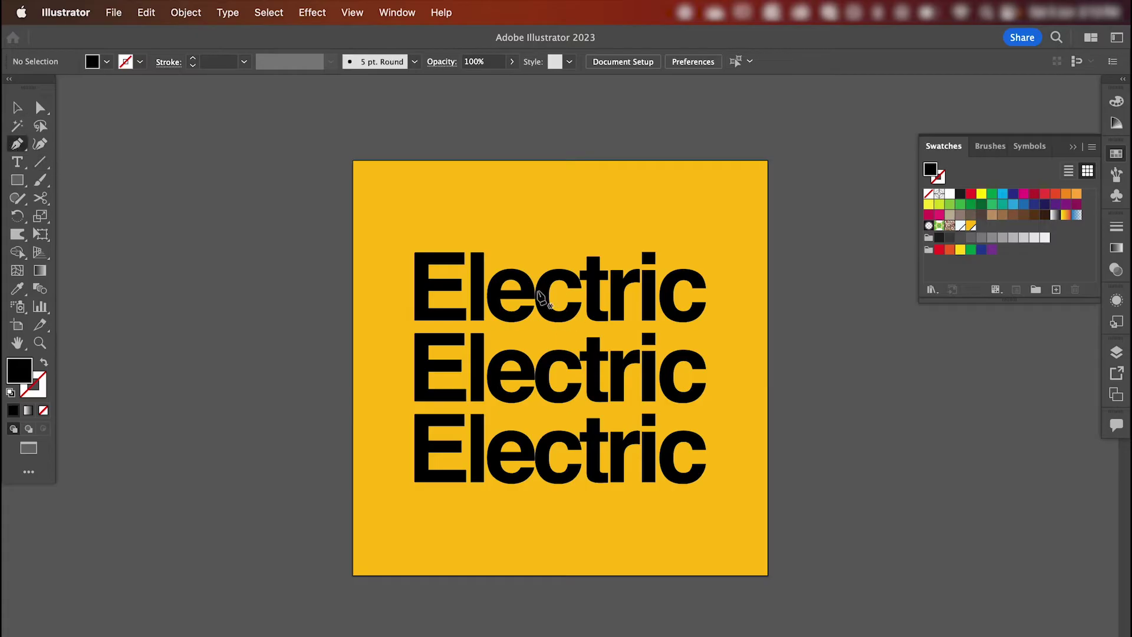
{"action": "left_click", "coordinate": [560, 250]}
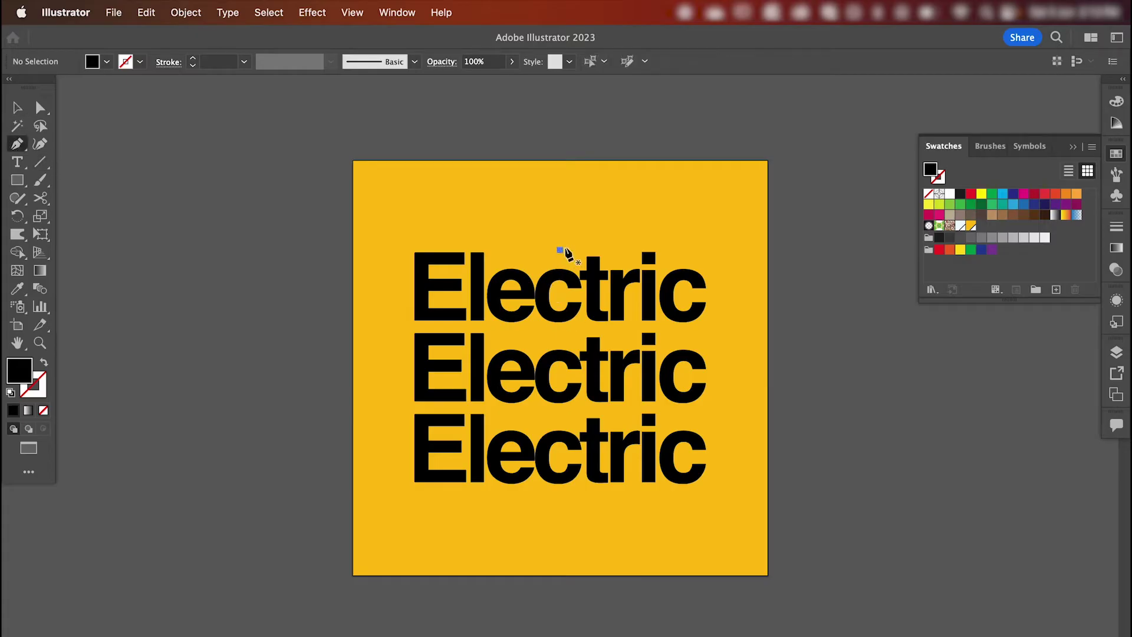
{"action": "left_click", "coordinate": [497, 349]}
{"action": "left_click", "coordinate": [560, 349]}
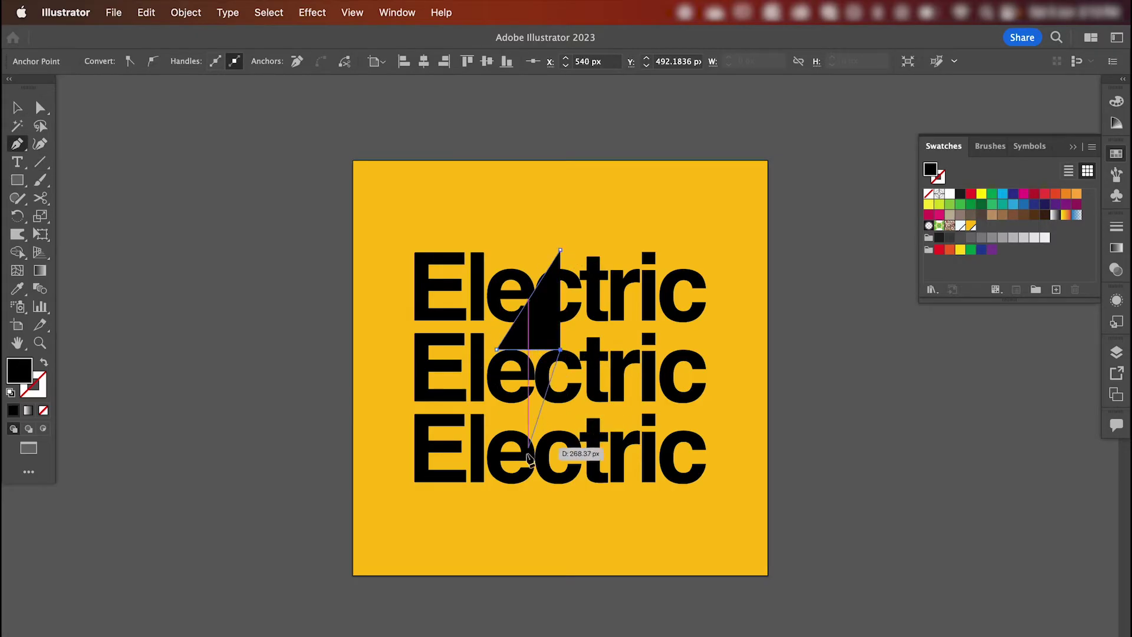
{"action": "left_click", "coordinate": [523, 465]}
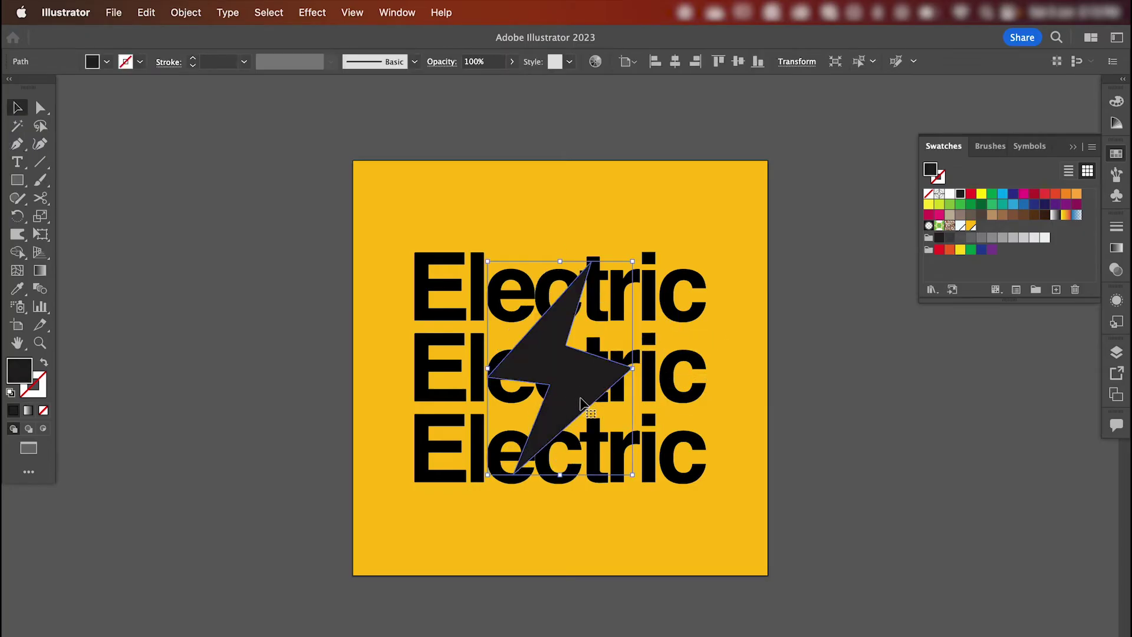
{"action": "left_click", "coordinate": [1116, 249]}
Step: Fill the bolt with a gold–white–gold linear gradient, white stop centred, midpoint shifted right
{"action": "left_click", "coordinate": [999, 343]}
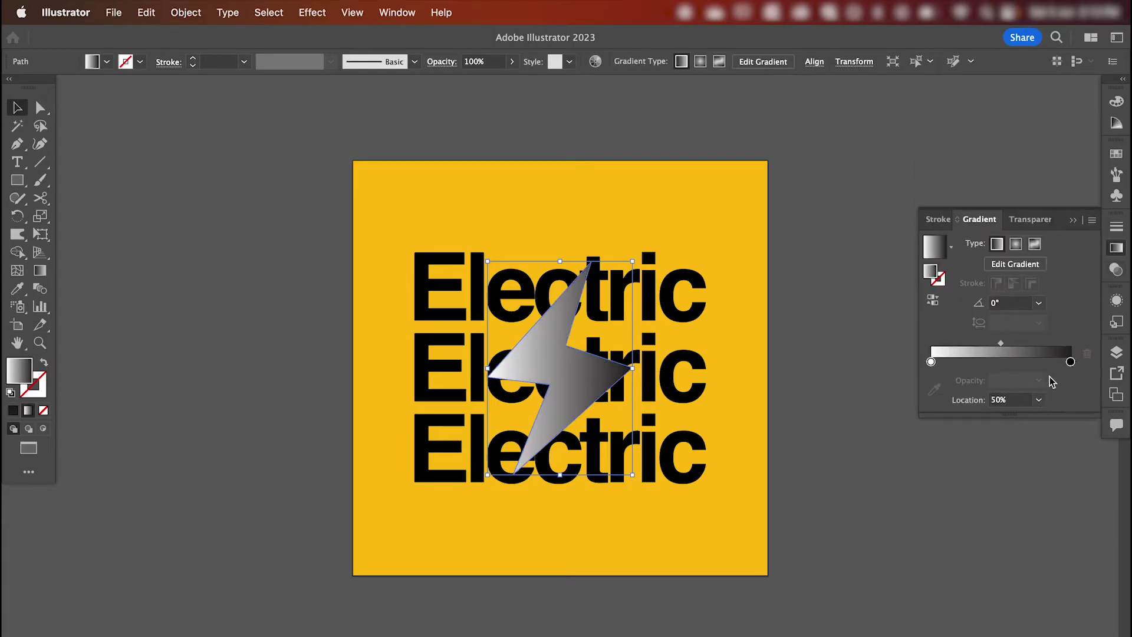
{"action": "double_click", "coordinate": [1070, 362]}
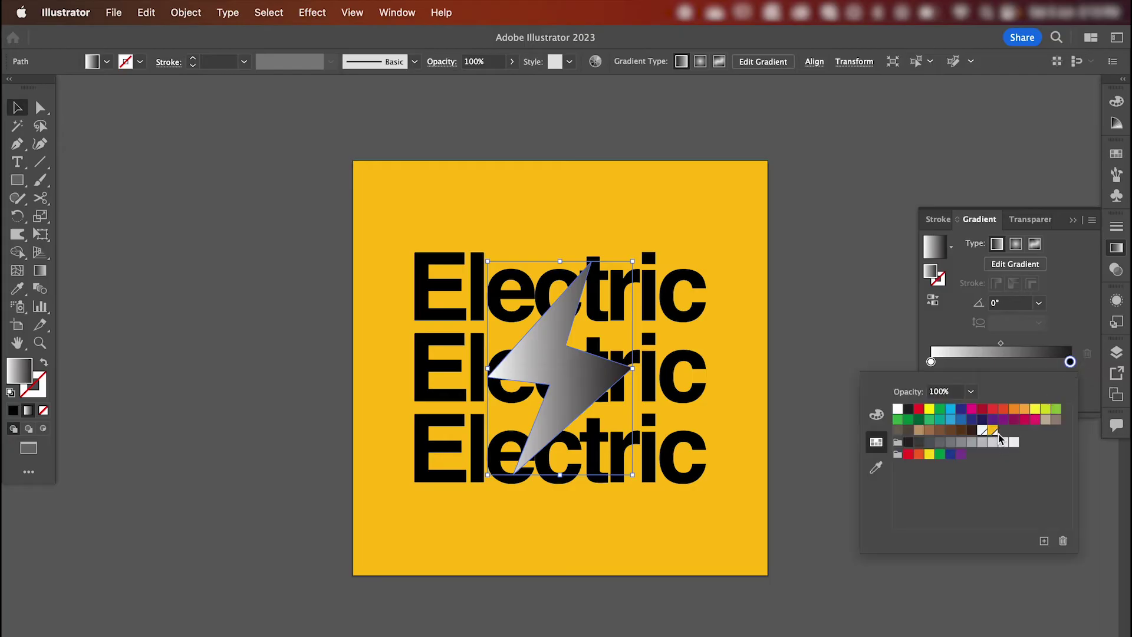
{"action": "left_click", "coordinate": [994, 431]}
{"action": "left_click", "coordinate": [931, 361]}
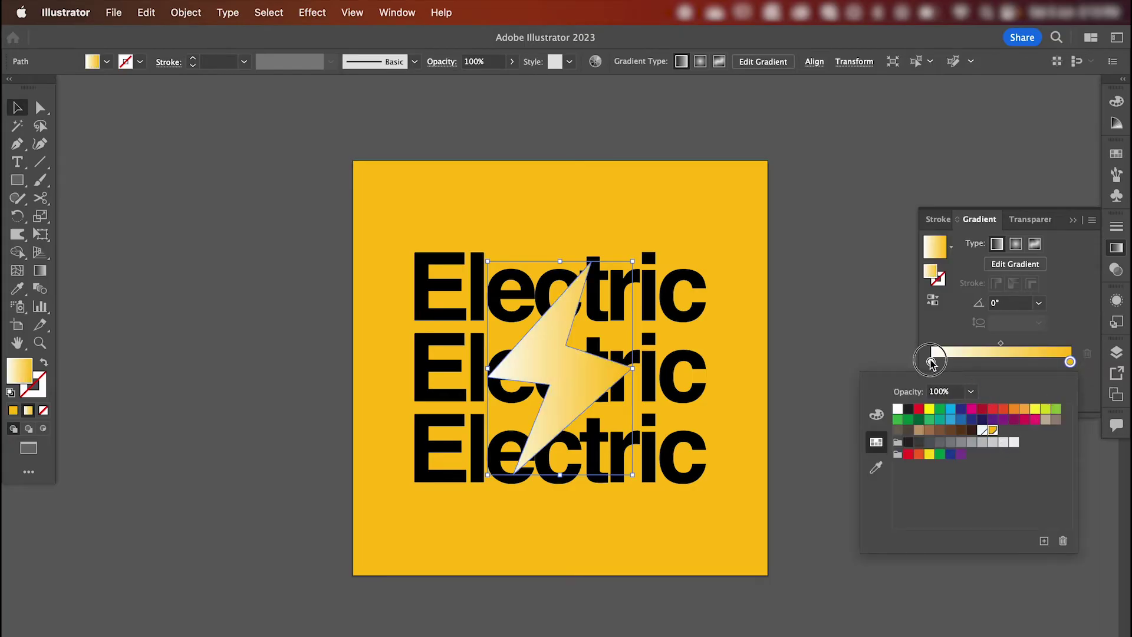
{"action": "left_click_drag", "start_coordinate": [931, 362], "coordinate": [1008, 373]}
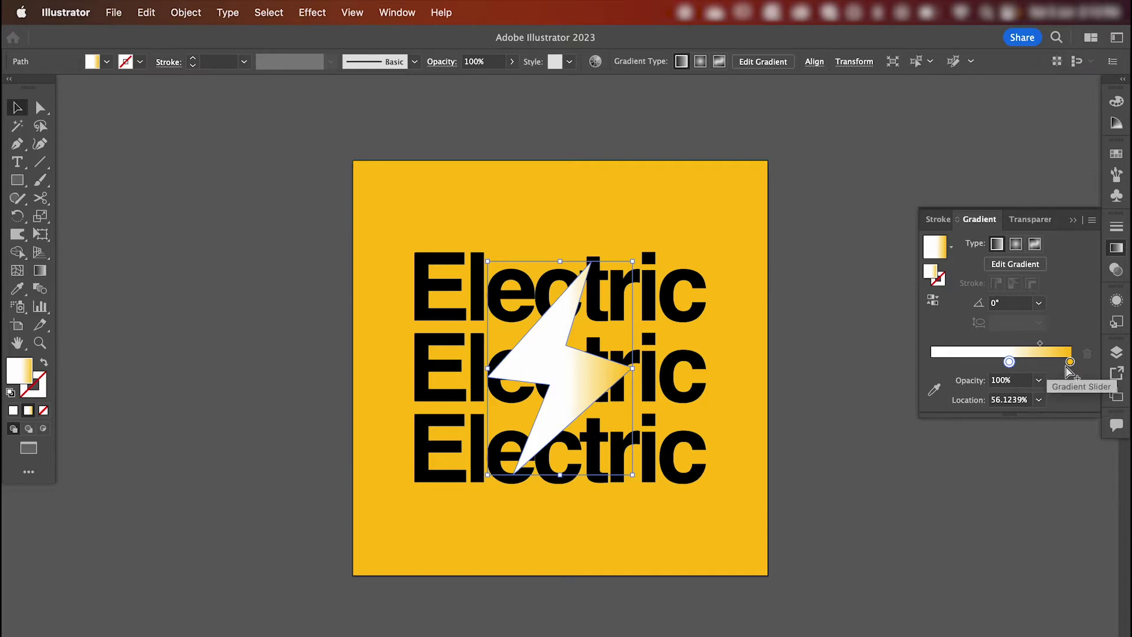
{"action": "left_click_drag", "start_coordinate": [1066, 362], "coordinate": [926, 362]}
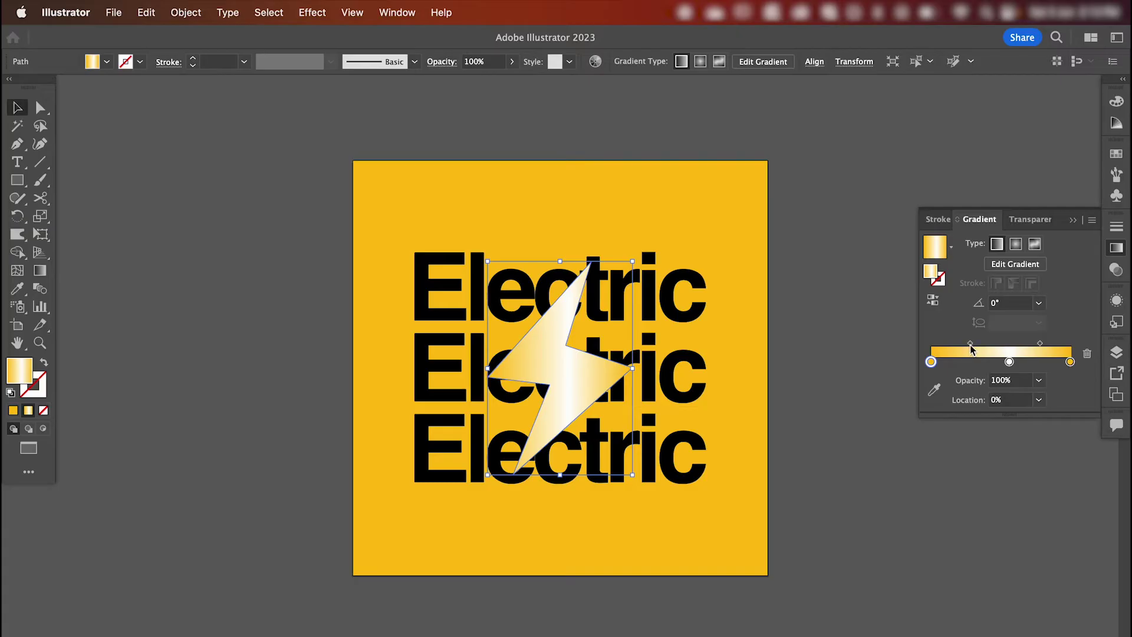
{"action": "left_click_drag", "start_coordinate": [970, 345], "coordinate": [1033, 344]}
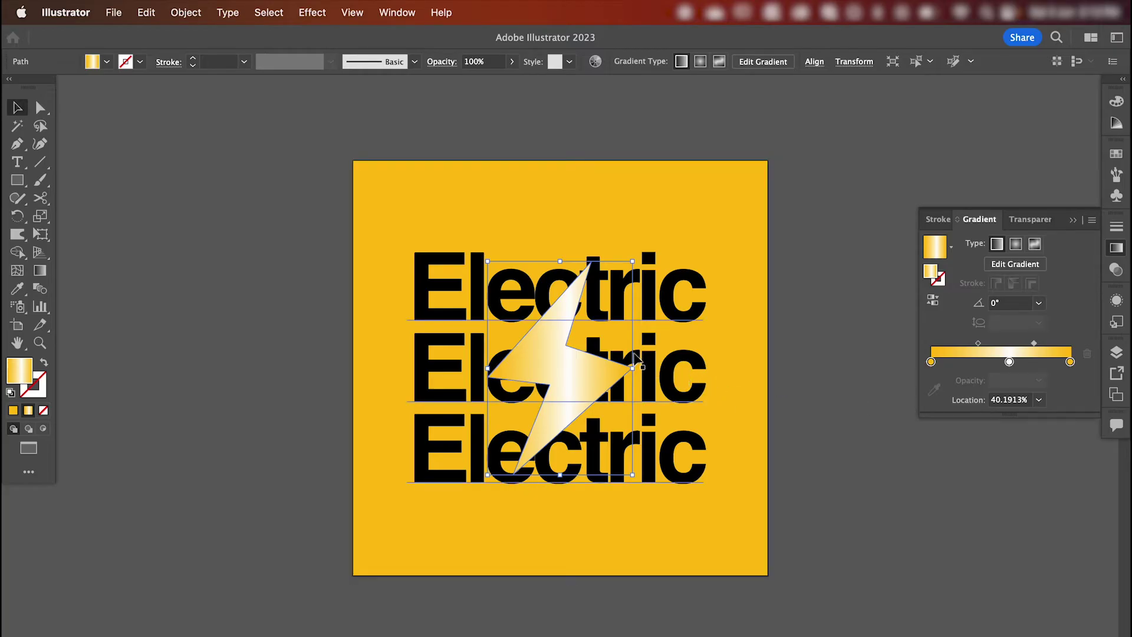
{"action": "left_click", "coordinate": [313, 13]}
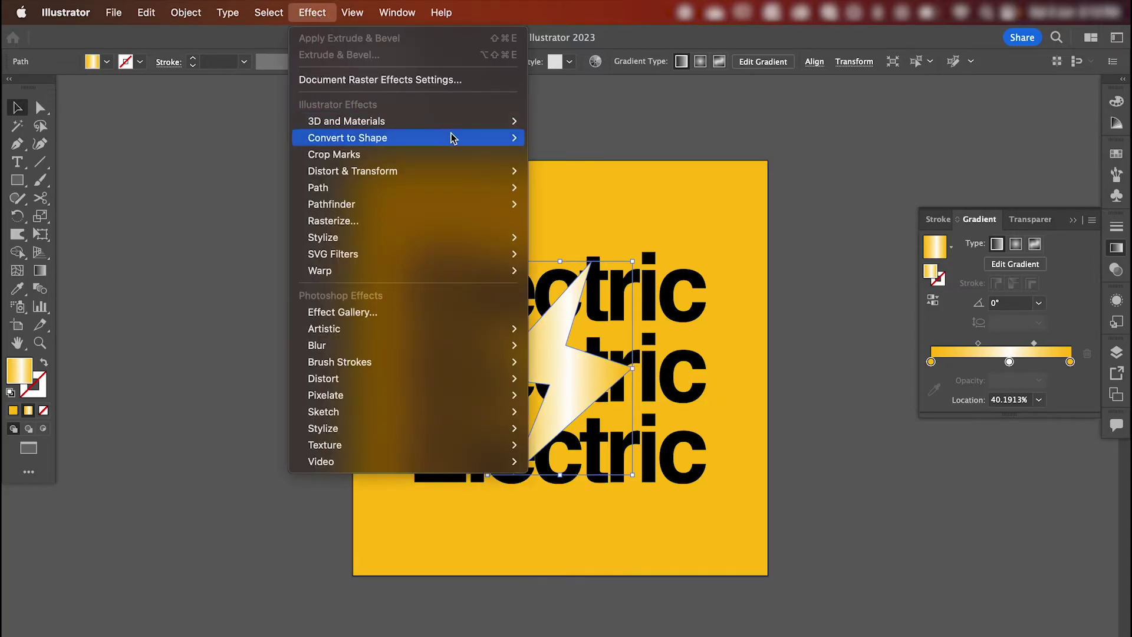
Step: Apply 3D Extrude & Bevel at 80 px depth with a bevel 5% wide and 56% high
{"action": "mouse_move", "coordinate": [474, 130]}
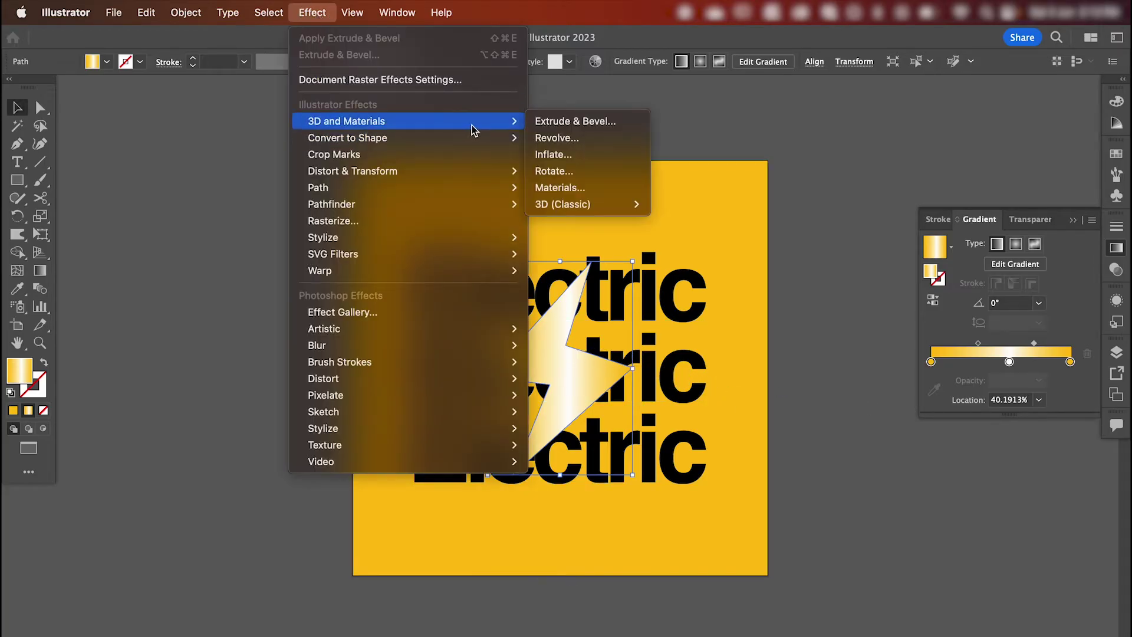
{"action": "left_click", "coordinate": [564, 122]}
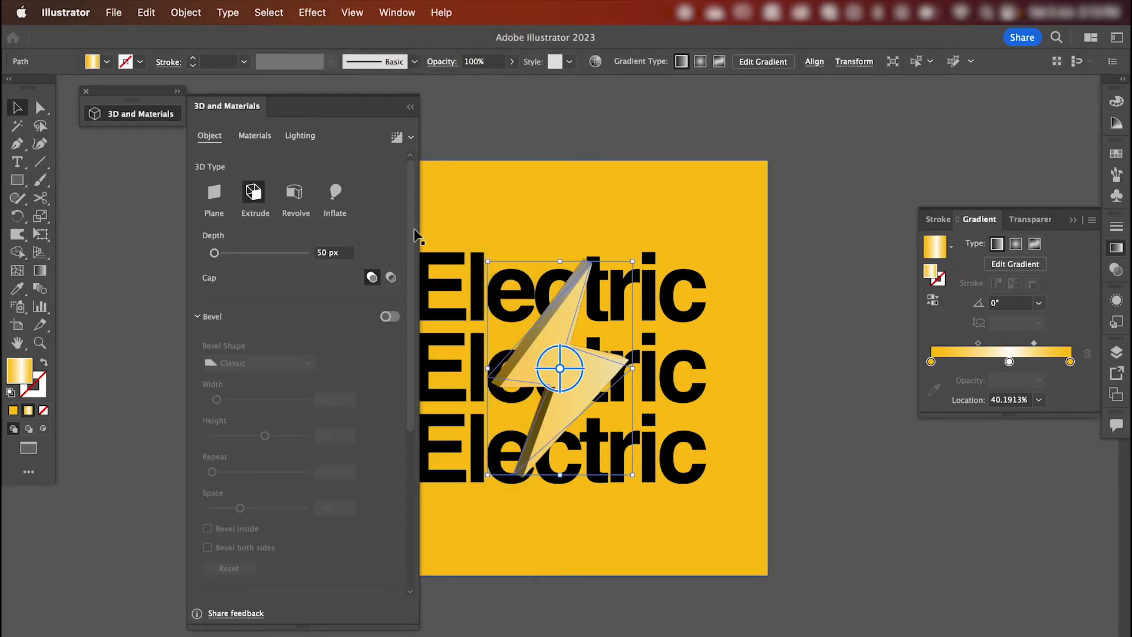
{"action": "left_click", "coordinate": [328, 254]}
{"action": "type", "text": "80"}
{"action": "key", "text": "Return"}
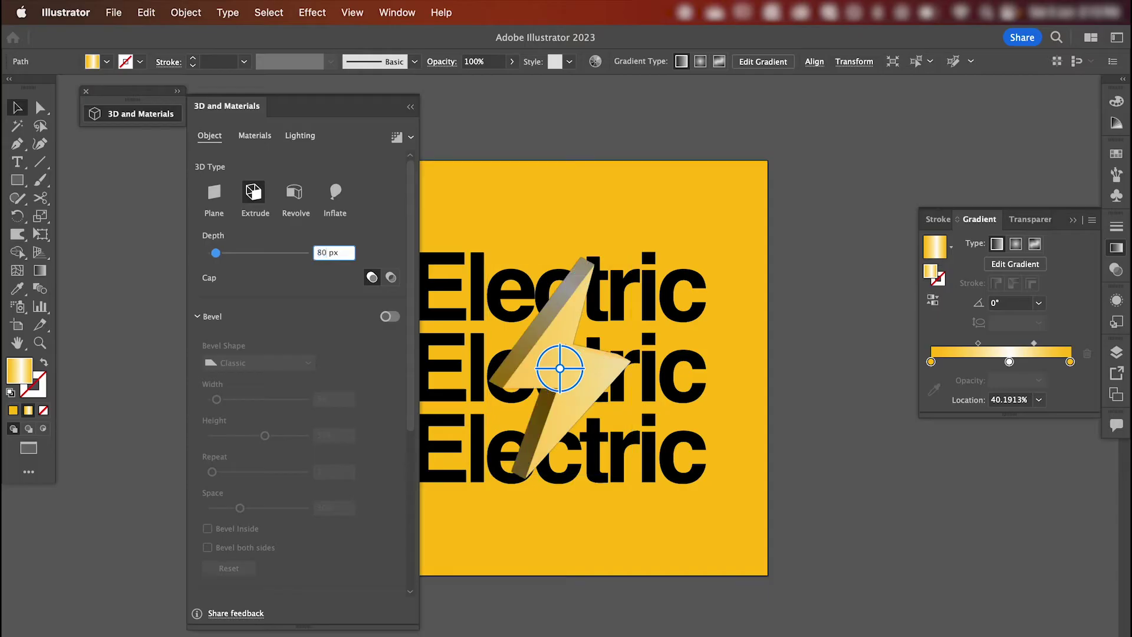
{"action": "left_click", "coordinate": [389, 317]}
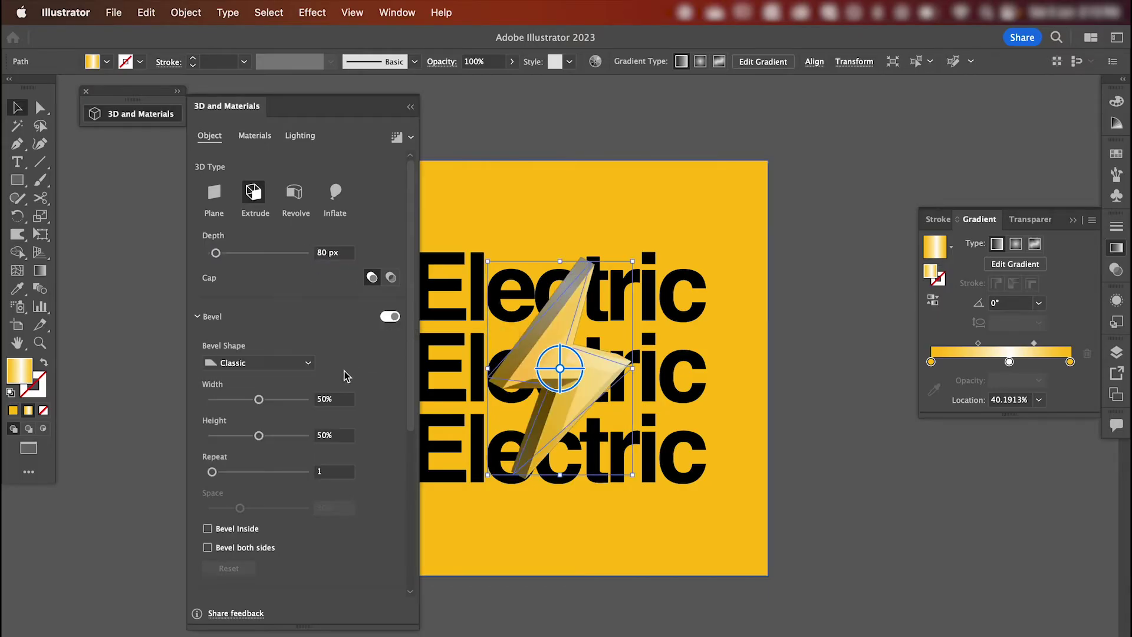
{"action": "left_click_drag", "start_coordinate": [261, 404], "coordinate": [217, 403]}
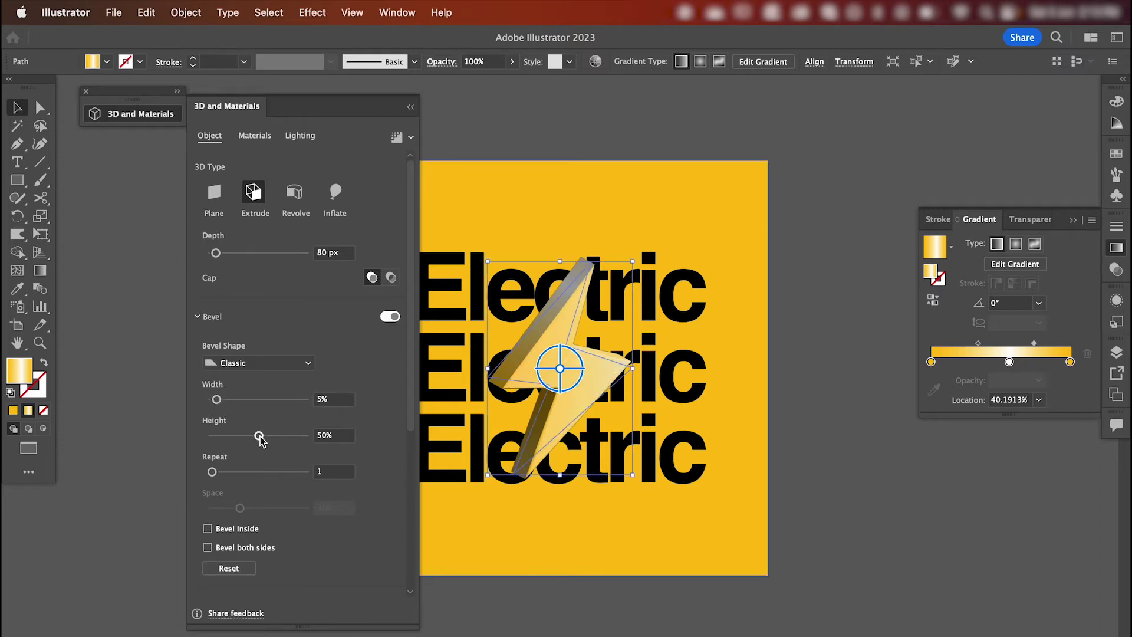
{"action": "left_click_drag", "start_coordinate": [259, 436], "coordinate": [265, 436]}
Step: Rotate the 3D bolt to a custom angle of 172.622°, −177.358°, 176.01°
{"action": "left_click_drag", "start_coordinate": [411, 412], "coordinate": [412, 570]}
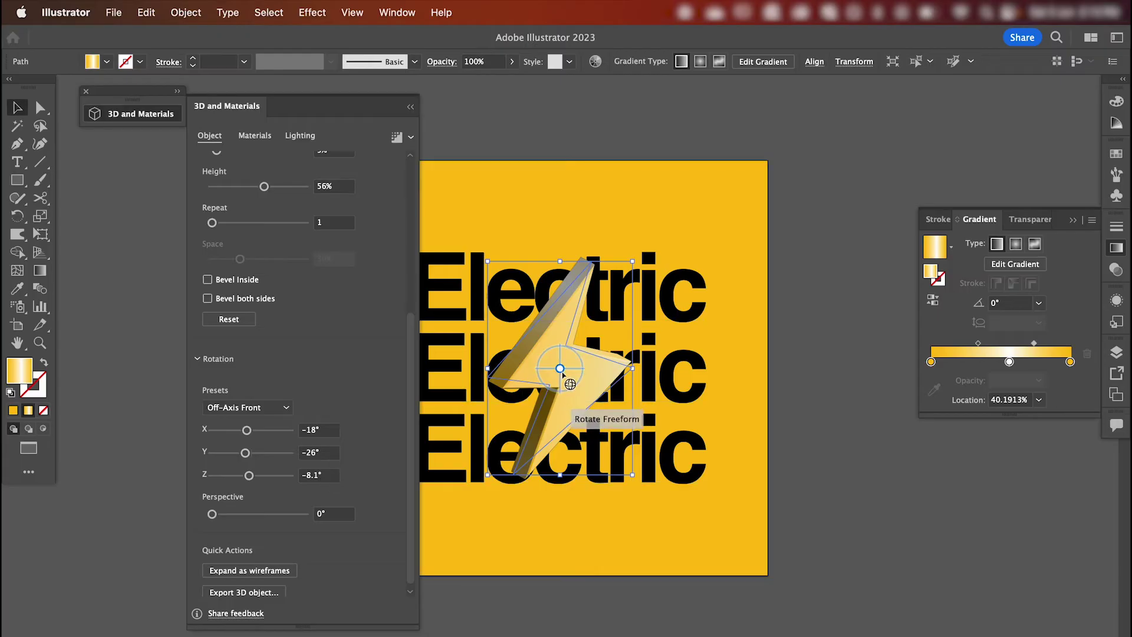
{"action": "mouse_move", "coordinate": [560, 370]}
{"action": "left_mouse_down"}
{"action": "mouse_move", "coordinate": [539, 359]}
{"action": "mouse_move", "coordinate": [563, 371]}
{"action": "left_mouse_up"}
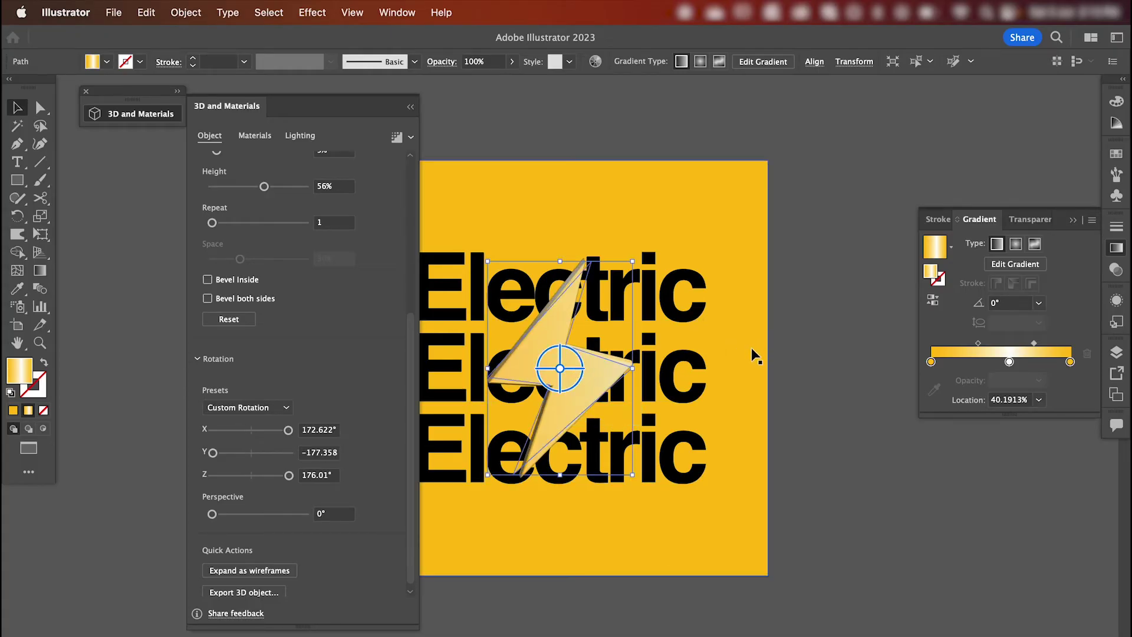
{"action": "scroll", "coordinate": [318, 328], "scroll_direction": "up", "scroll_amount": 5}
Step: Duplicate the three-line Electric text and place the copy to the right, partly off the artboard
{"action": "left_click", "coordinate": [254, 136]}
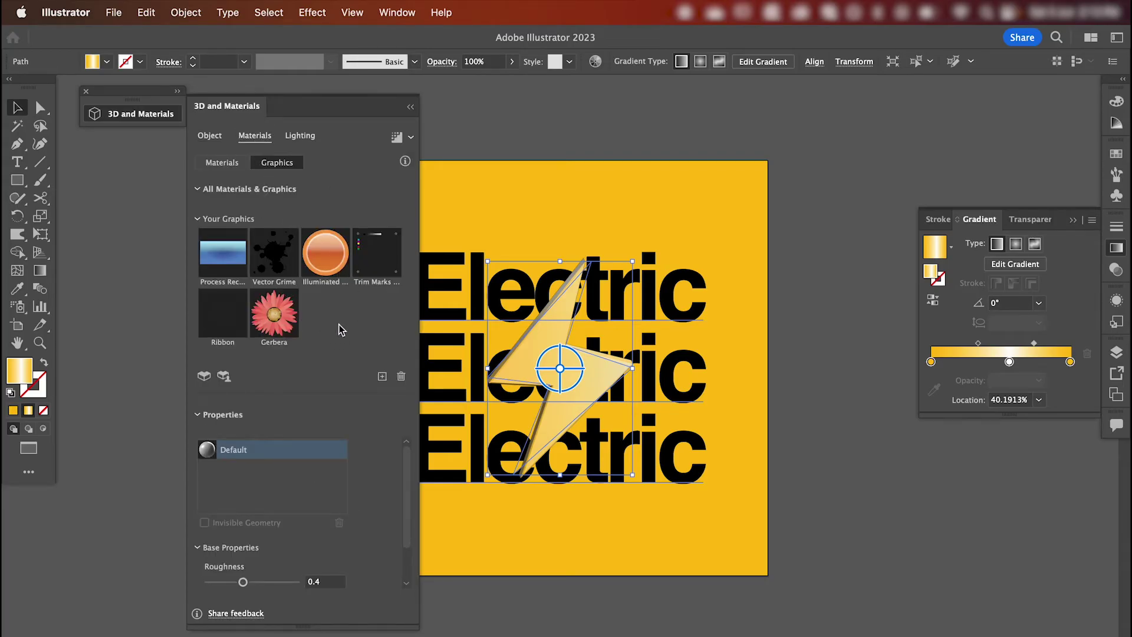
{"action": "left_click", "coordinate": [443, 303]}
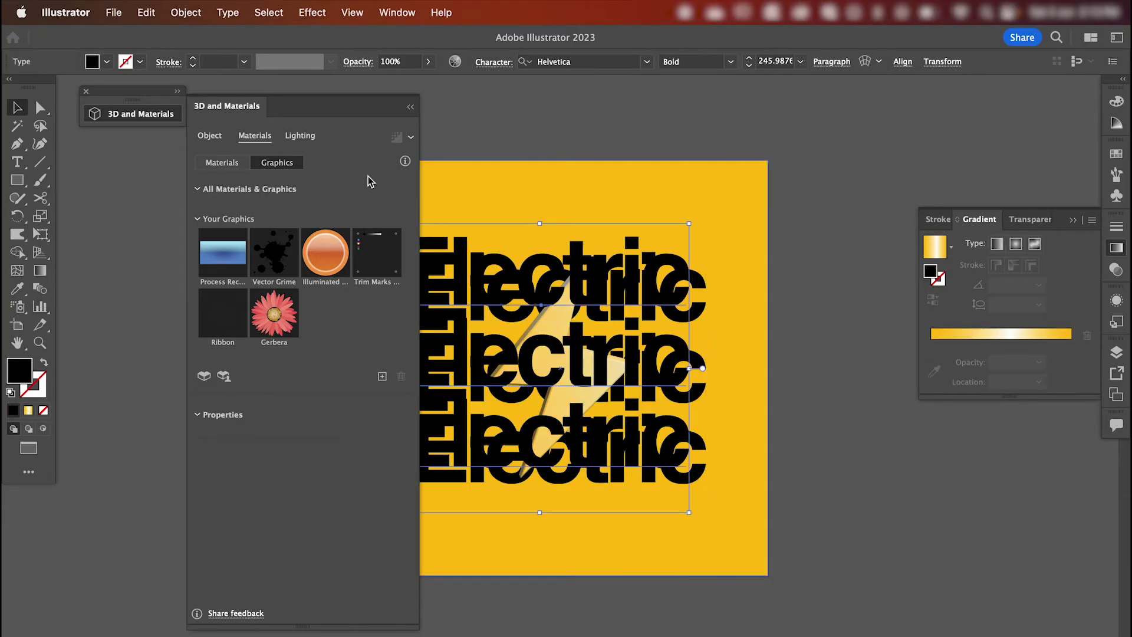
{"action": "left_click_drag", "start_coordinate": [242, 109], "coordinate": [136, 108]}
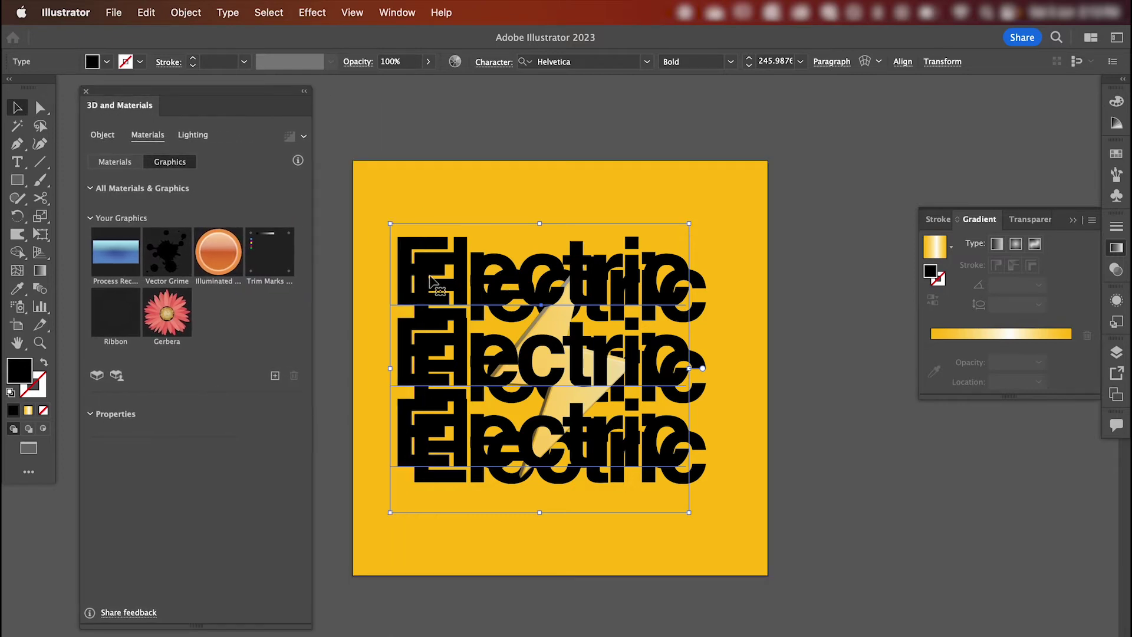
{"action": "left_click_drag", "start_coordinate": [439, 283], "coordinate": [693, 354]}
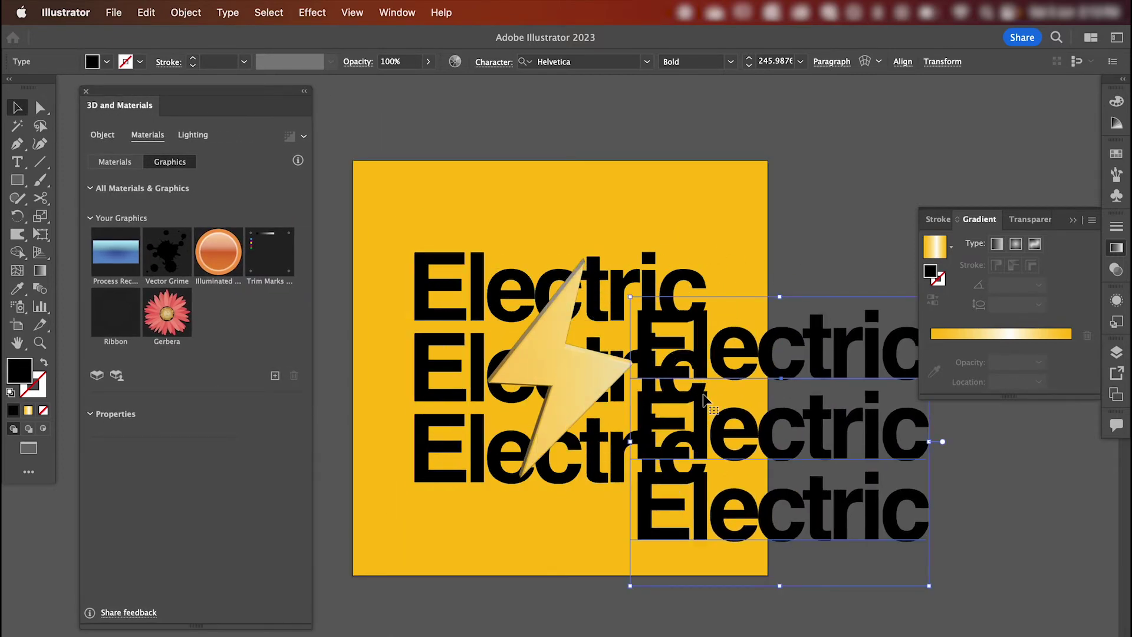
Step: Apply a 55-pixel Gaussian Blur to the copied Electric text
{"action": "left_click", "coordinate": [316, 18]}
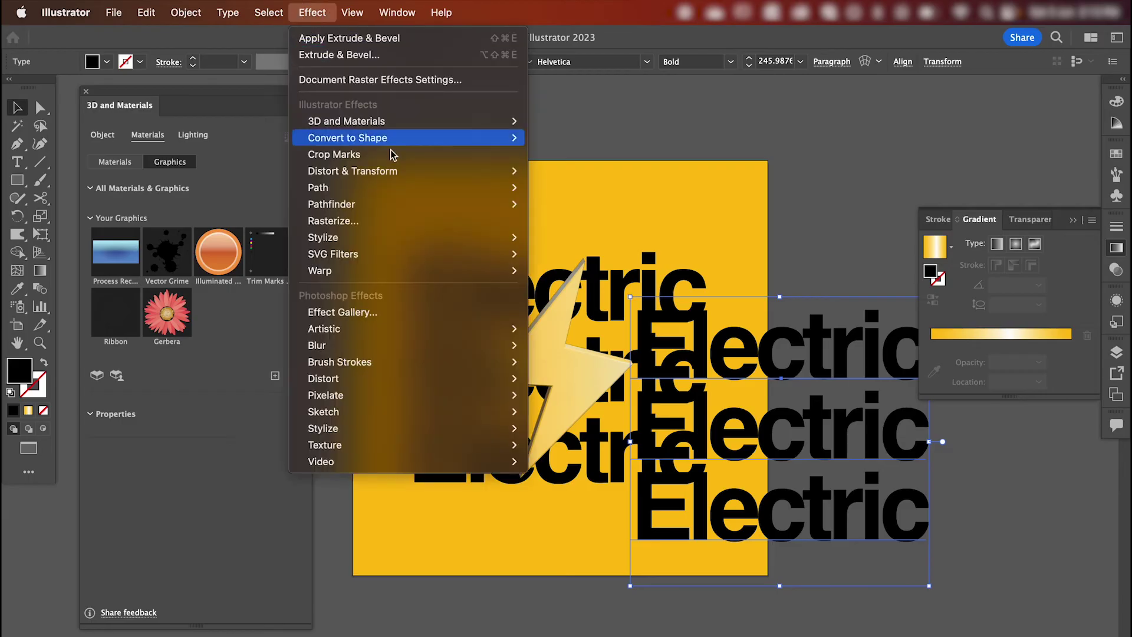
{"action": "mouse_move", "coordinate": [486, 345]}
{"action": "left_click", "coordinate": [570, 348]}
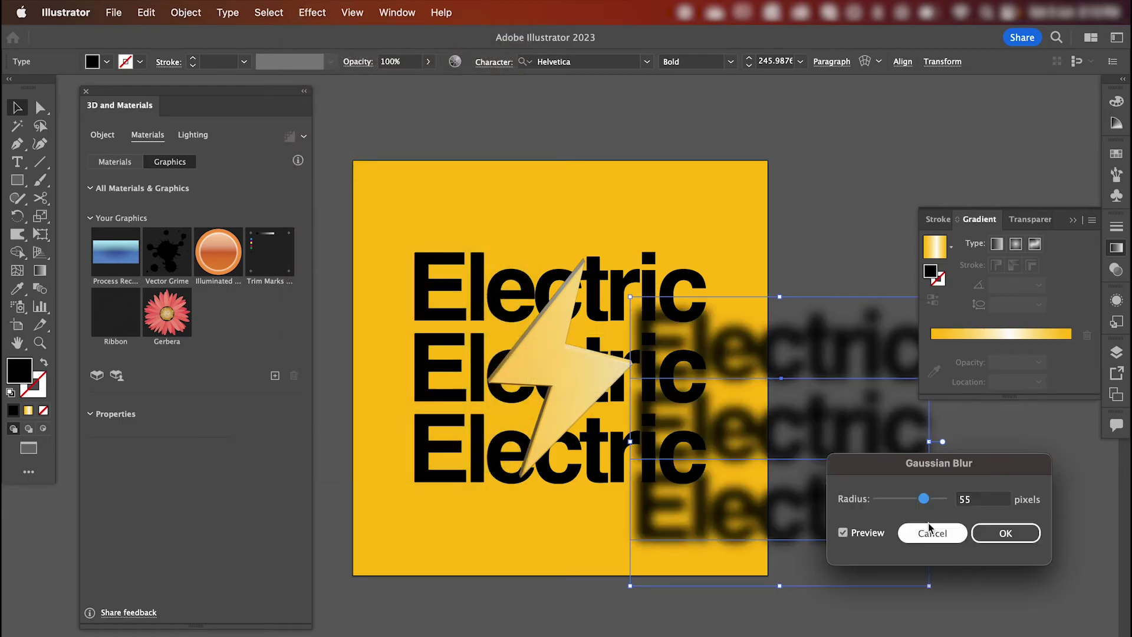
{"action": "left_click", "coordinate": [1006, 535]}
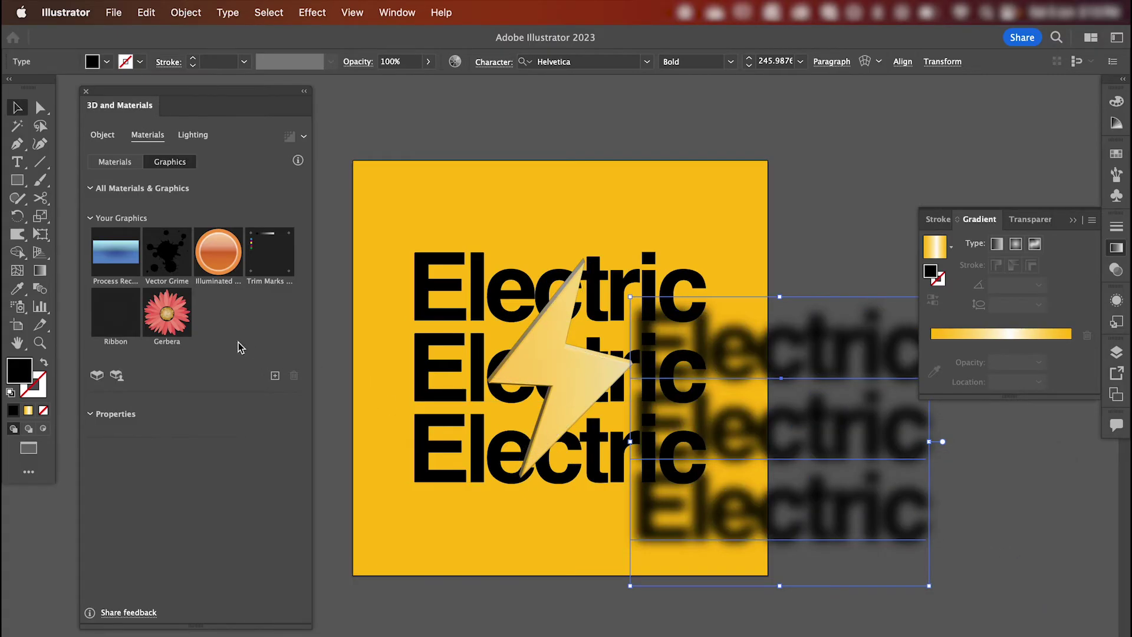
Step: Add the blurred text as a single 3D material graphic, then delete the copy
{"action": "left_click", "coordinate": [275, 377]}
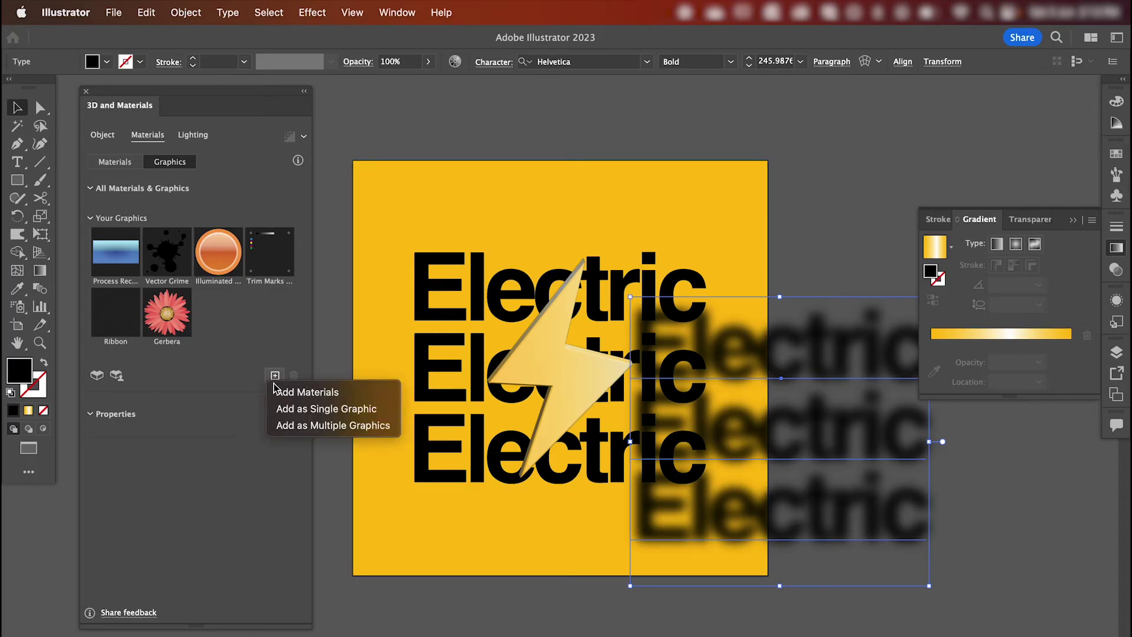
{"action": "left_click", "coordinate": [301, 410]}
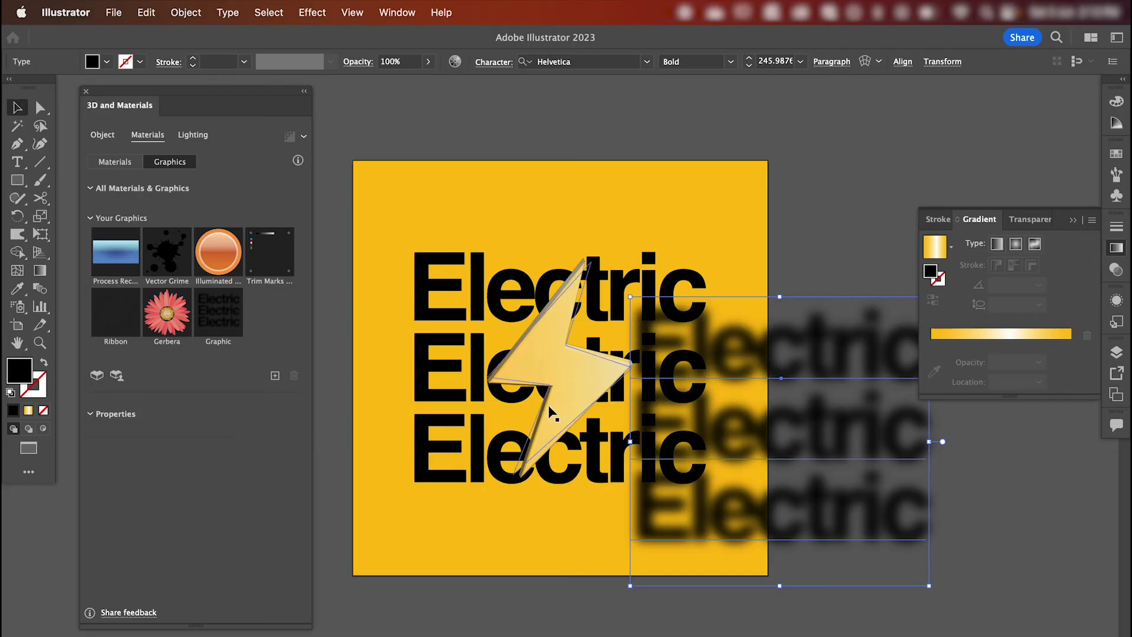
{"action": "key", "text": "Delete"}
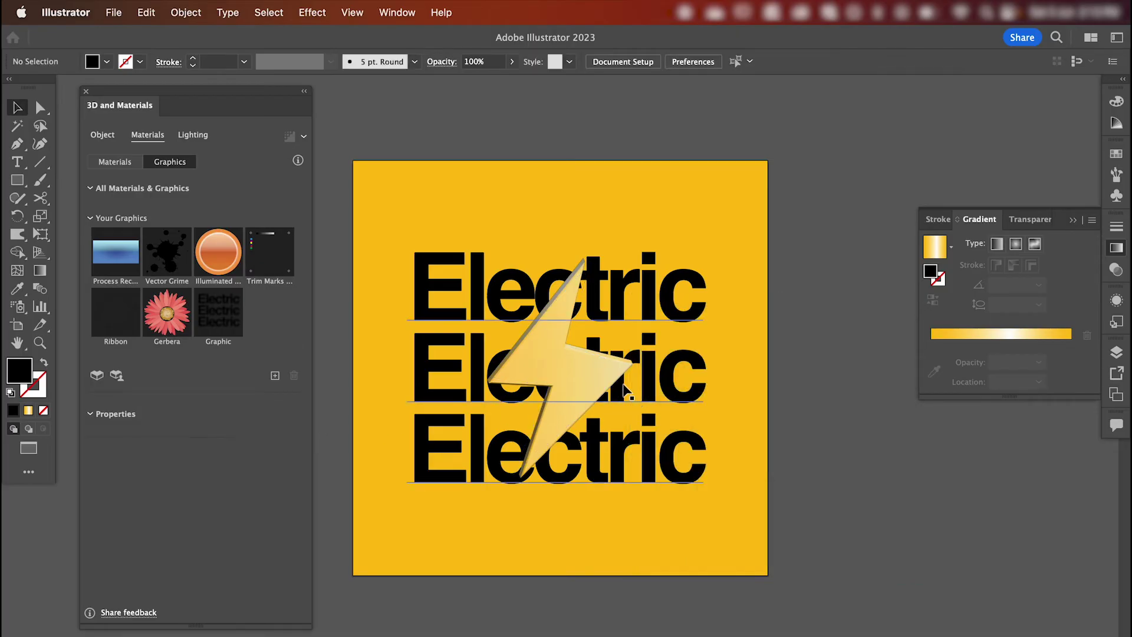
Step: Map the blurred Electric graphic onto the selected bolt, centred and scaled to 107.06%
{"action": "left_click", "coordinate": [557, 357]}
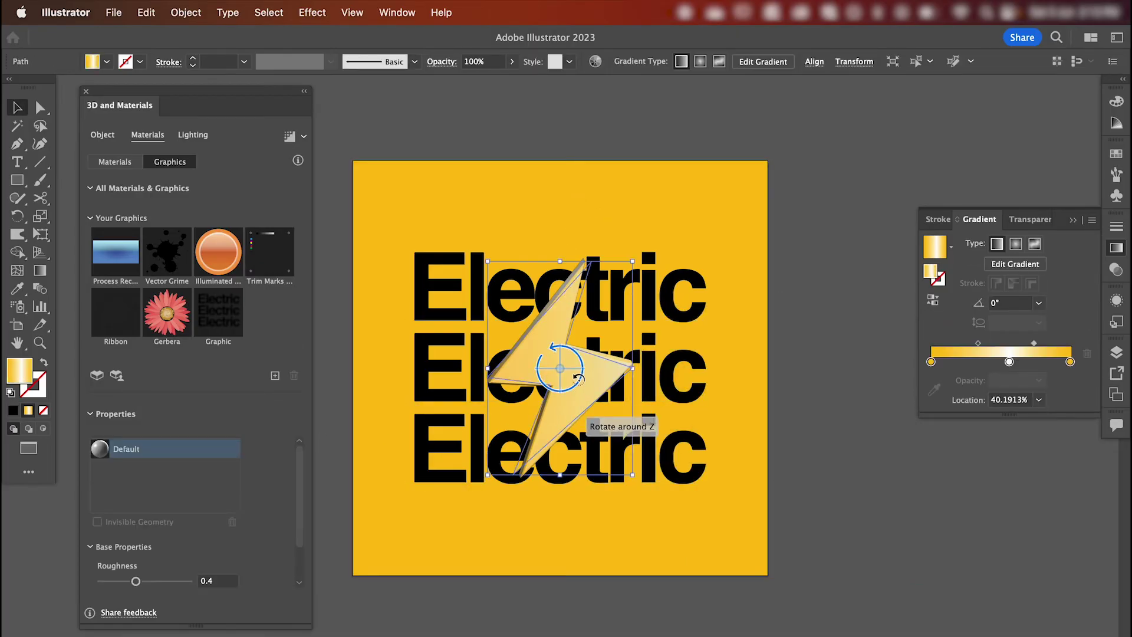
{"action": "left_click", "coordinate": [227, 329]}
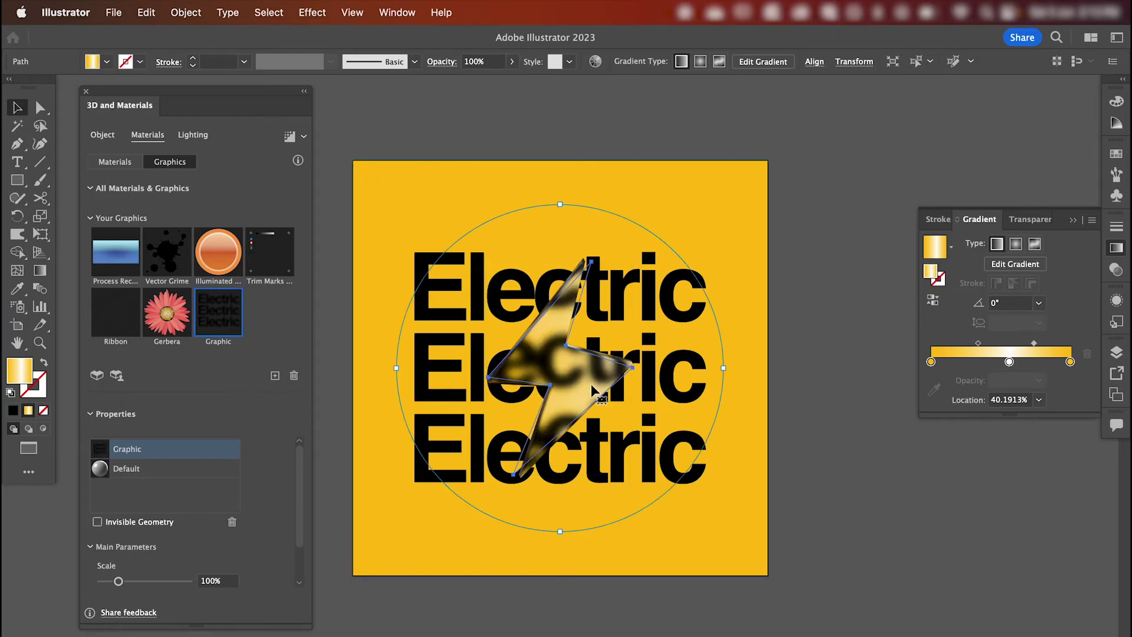
{"action": "left_click_drag", "start_coordinate": [569, 382], "coordinate": [570, 389]}
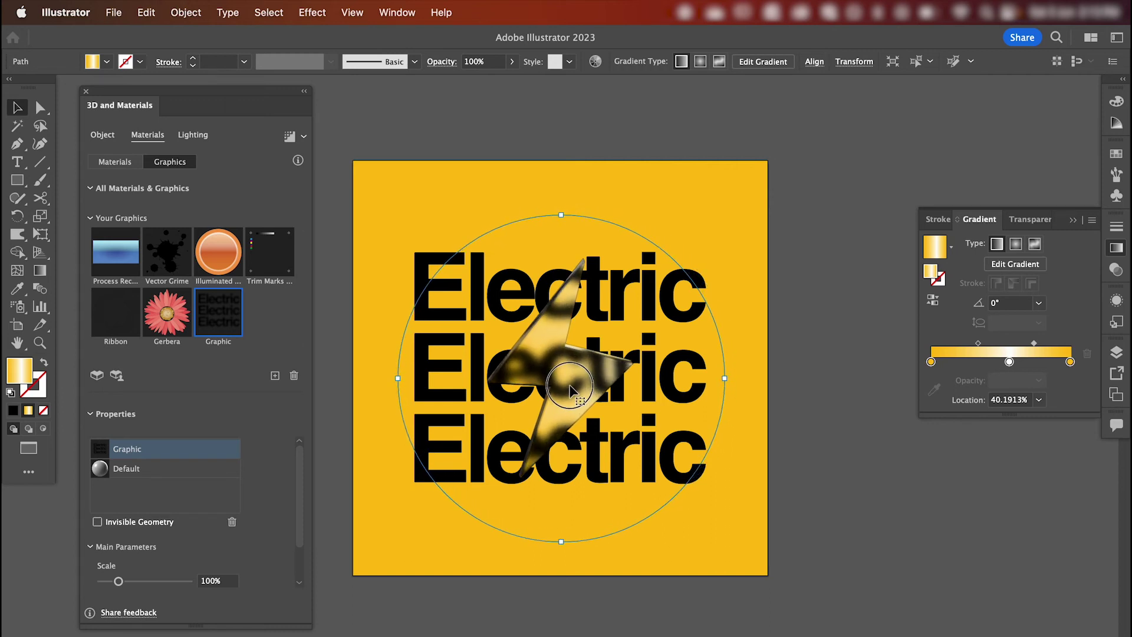
{"action": "mouse_move", "coordinate": [728, 379]}
{"action": "left_mouse_down"}
{"action": "mouse_move", "coordinate": [748, 373]}
{"action": "mouse_move", "coordinate": [749, 389]}
{"action": "mouse_move", "coordinate": [749, 369]}
{"action": "mouse_move", "coordinate": [751, 379]}
{"action": "left_mouse_up"}
{"action": "left_click_drag", "start_coordinate": [588, 384], "coordinate": [583, 386]}
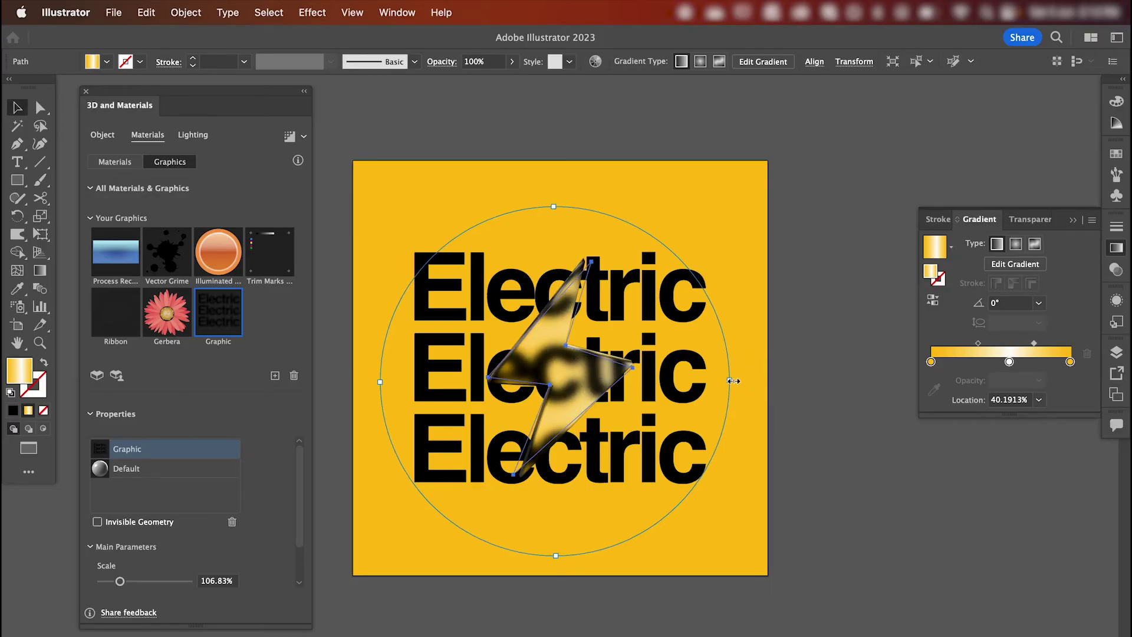
{"action": "left_click_drag", "start_coordinate": [732, 381], "coordinate": [726, 381]}
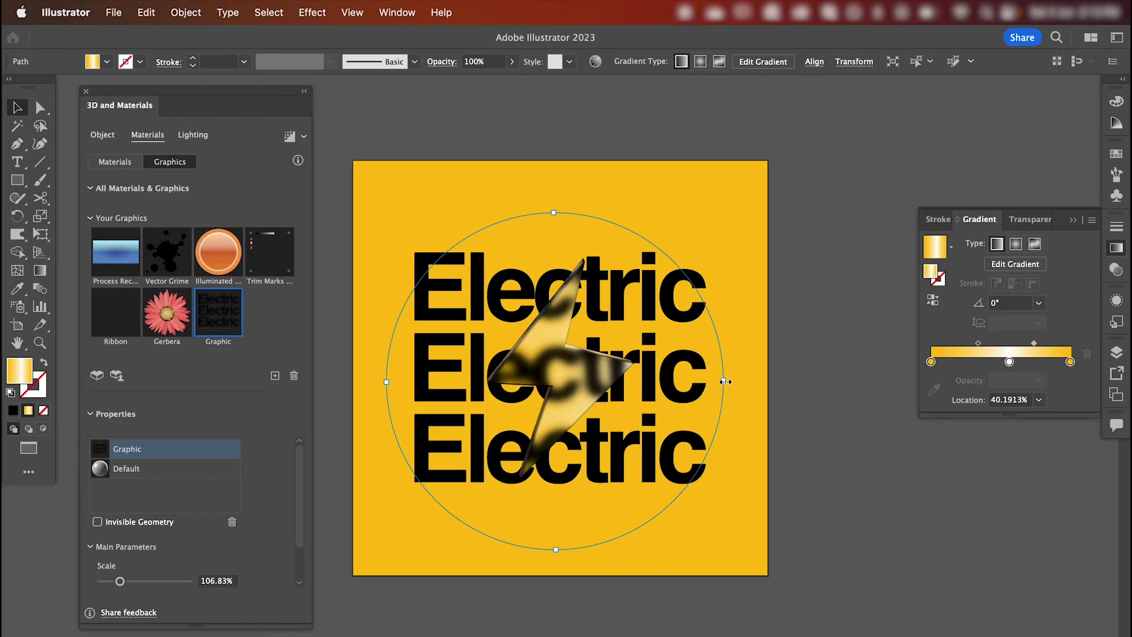
{"action": "left_click_drag", "start_coordinate": [583, 384], "coordinate": [585, 386]}
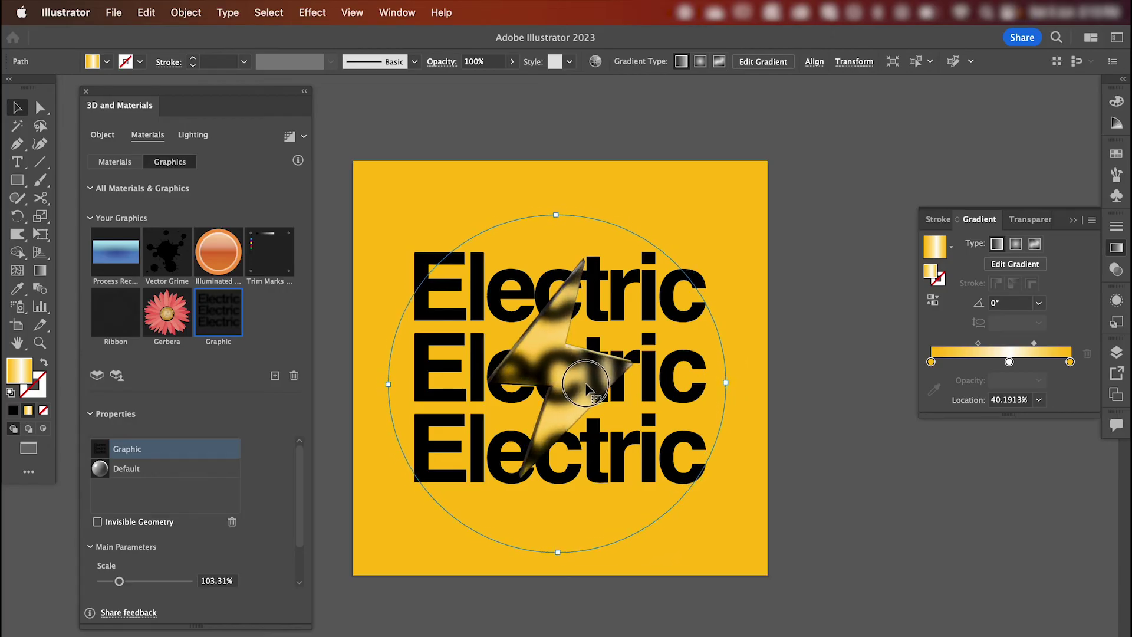
{"action": "left_click_drag", "start_coordinate": [726, 382], "coordinate": [747, 393]}
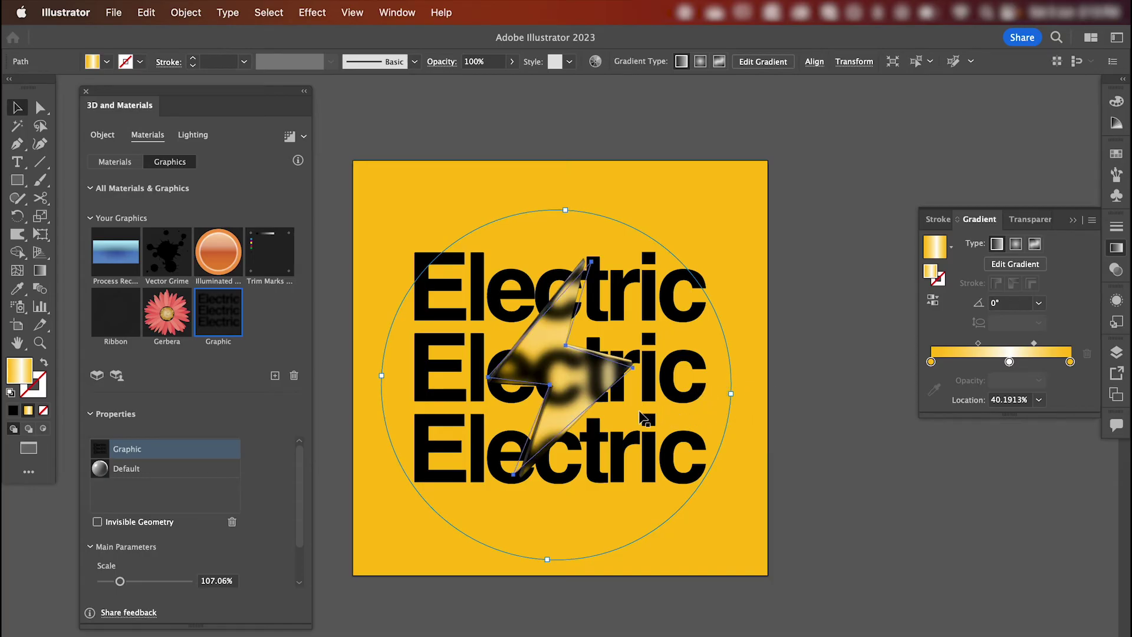
{"action": "left_click", "coordinate": [195, 135]}
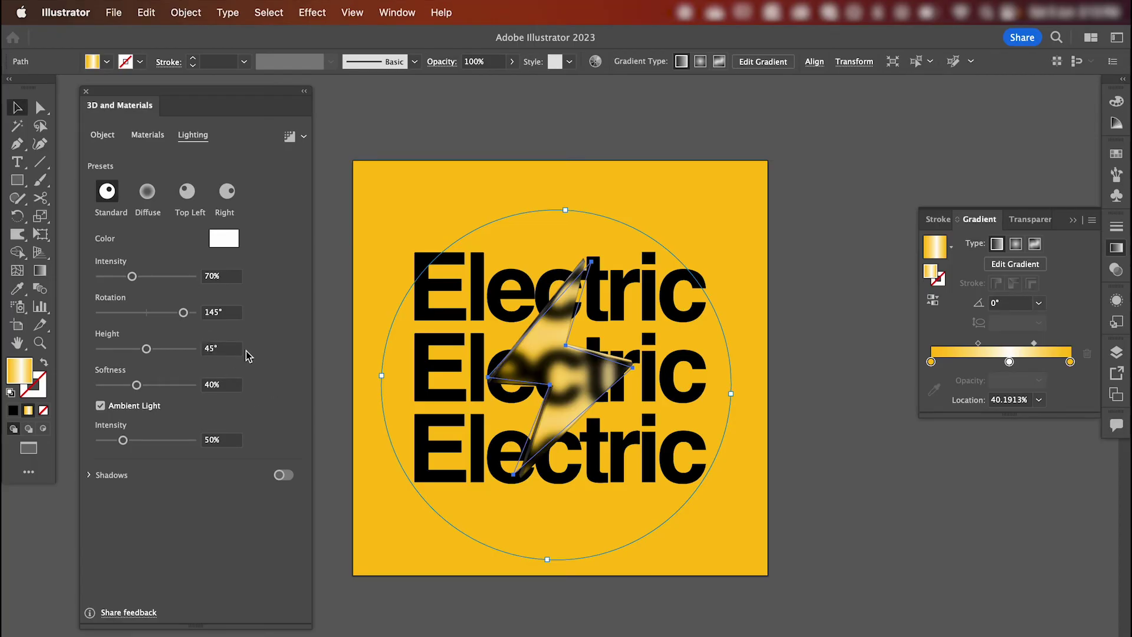
Step: Reselect the whole 3D lightning bolt and swap its gradient from fill to stroke
{"action": "left_click", "coordinate": [582, 376]}
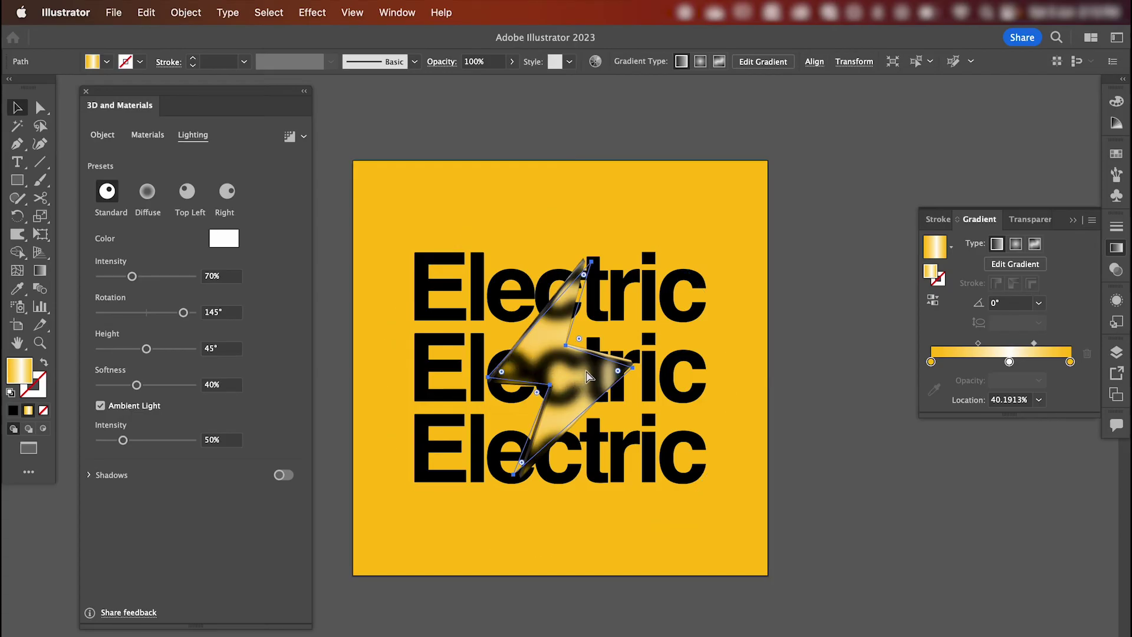
{"action": "left_click", "coordinate": [587, 380]}
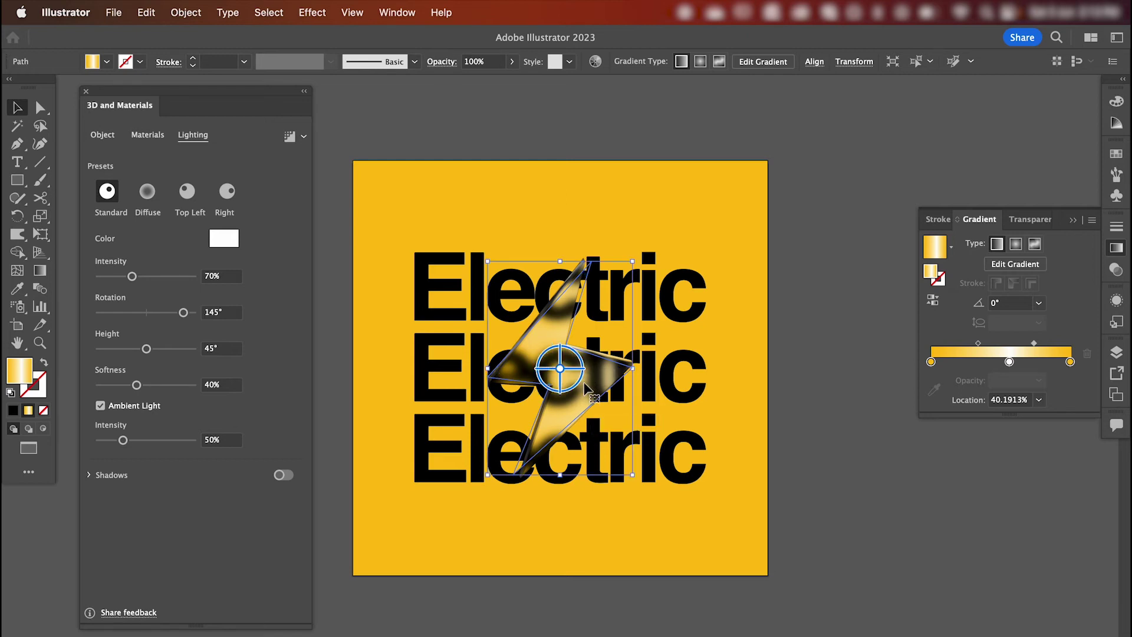
{"action": "left_click", "coordinate": [43, 363]}
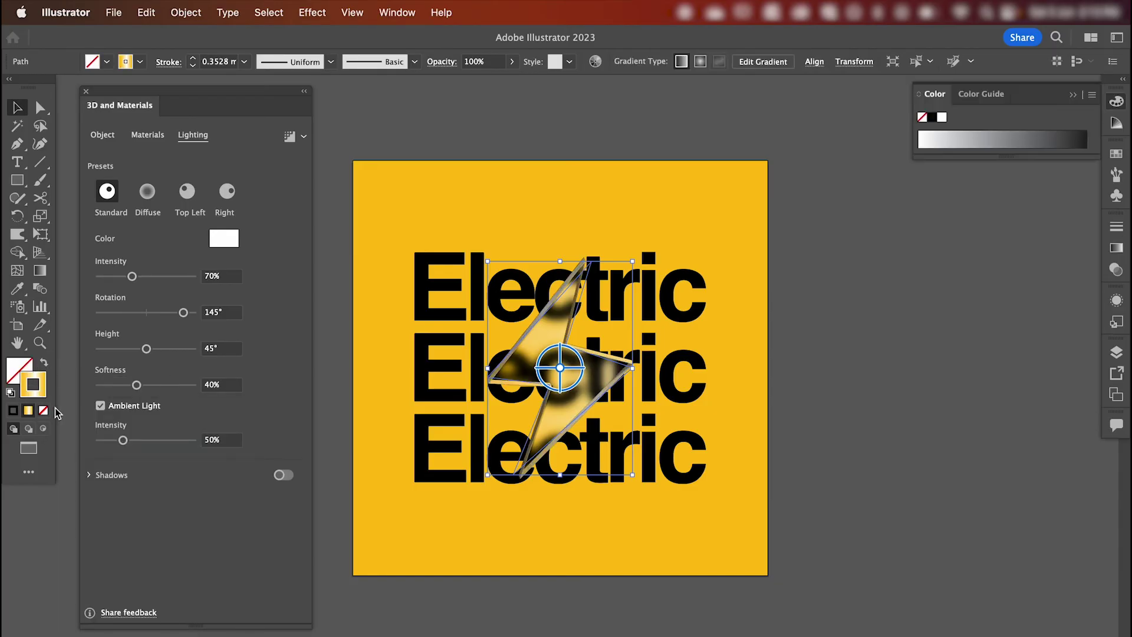
Step: Reduce the outline gradient to two stops running white to gold
{"action": "left_click", "coordinate": [1116, 250]}
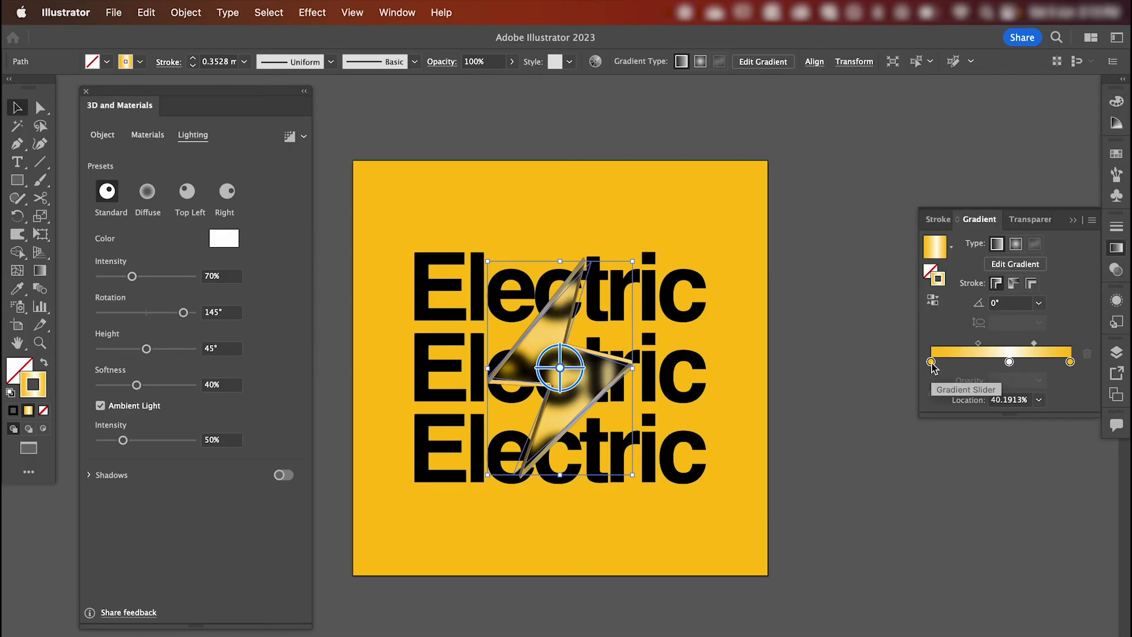
{"action": "left_click_drag", "start_coordinate": [931, 362], "coordinate": [934, 396]}
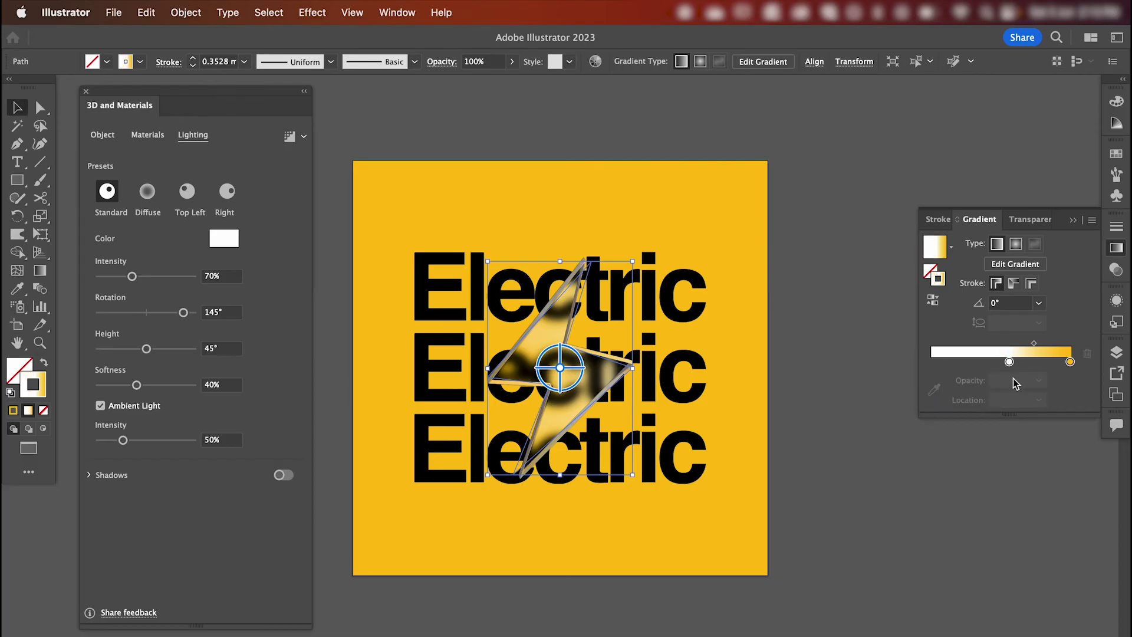
{"action": "mouse_move", "coordinate": [1009, 361]}
{"action": "left_mouse_down"}
{"action": "mouse_move", "coordinate": [931, 361]}
{"action": "mouse_move", "coordinate": [1003, 349]}
{"action": "left_mouse_up"}
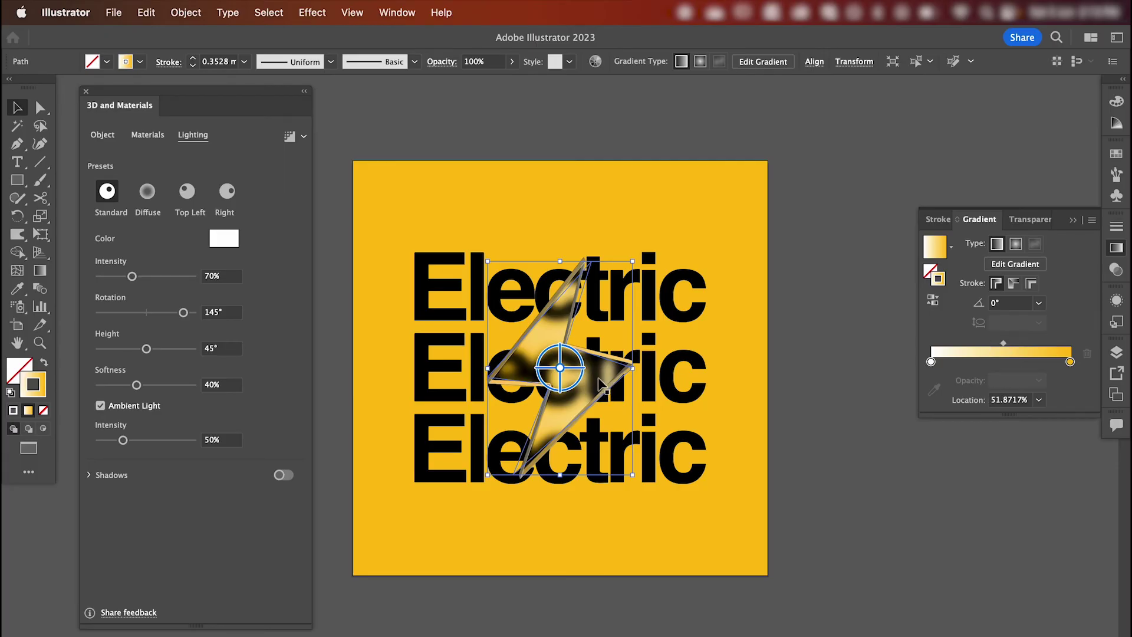
Step: Give the lightning bolt the Screen blend mode and 65% opacity in the Transparency panel
{"action": "left_click", "coordinate": [1115, 270]}
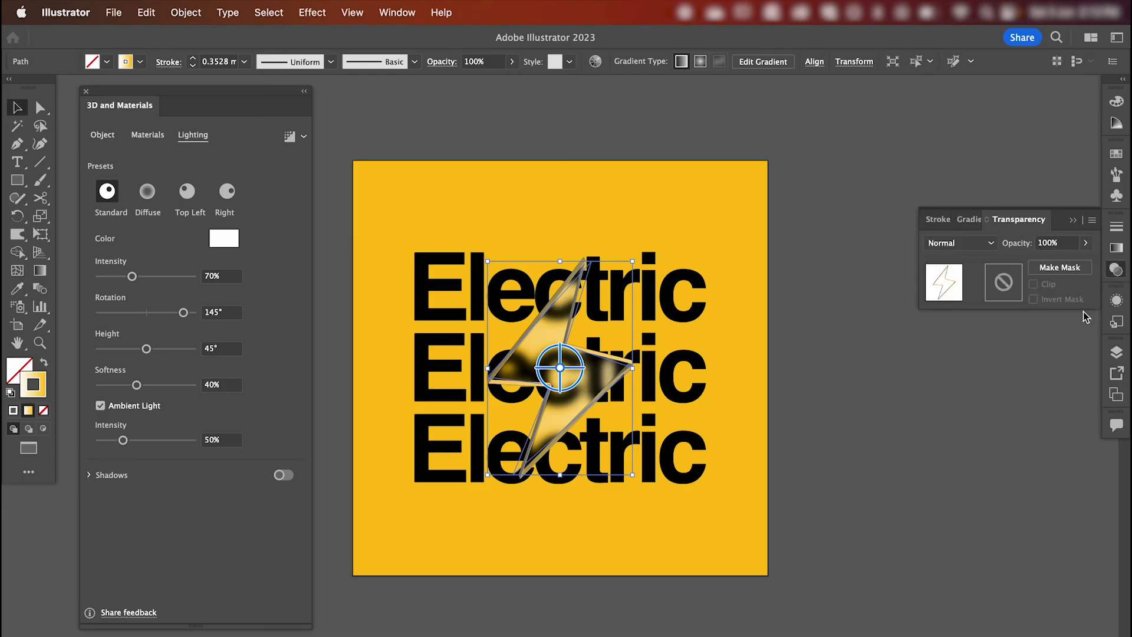
{"action": "left_click", "coordinate": [960, 243]}
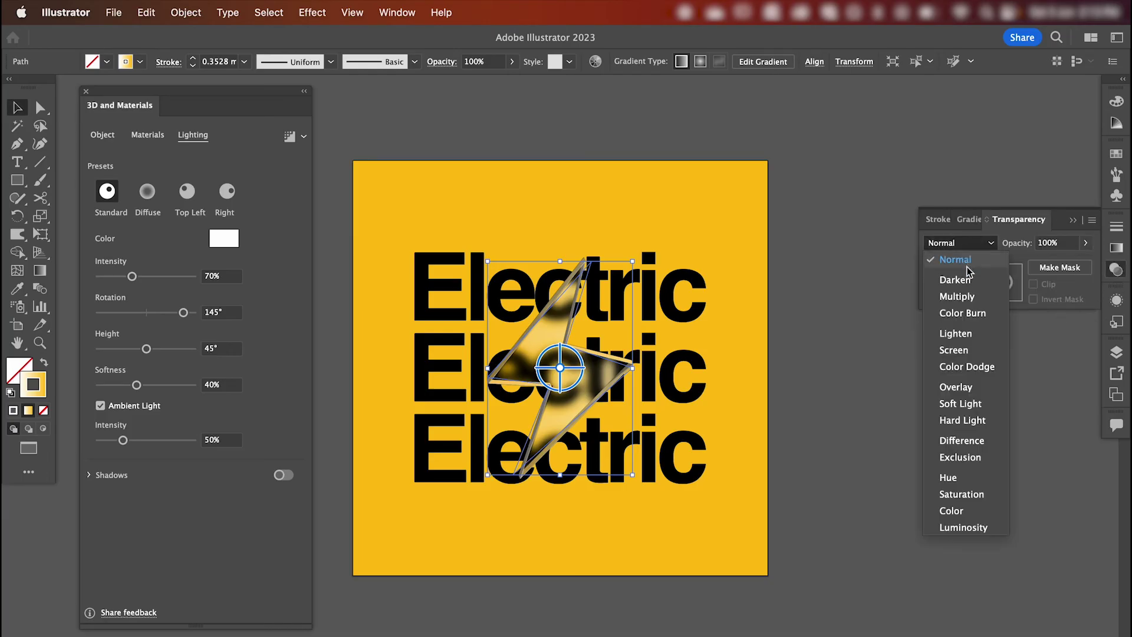
{"action": "left_click", "coordinate": [971, 350]}
{"action": "left_click", "coordinate": [1024, 244]}
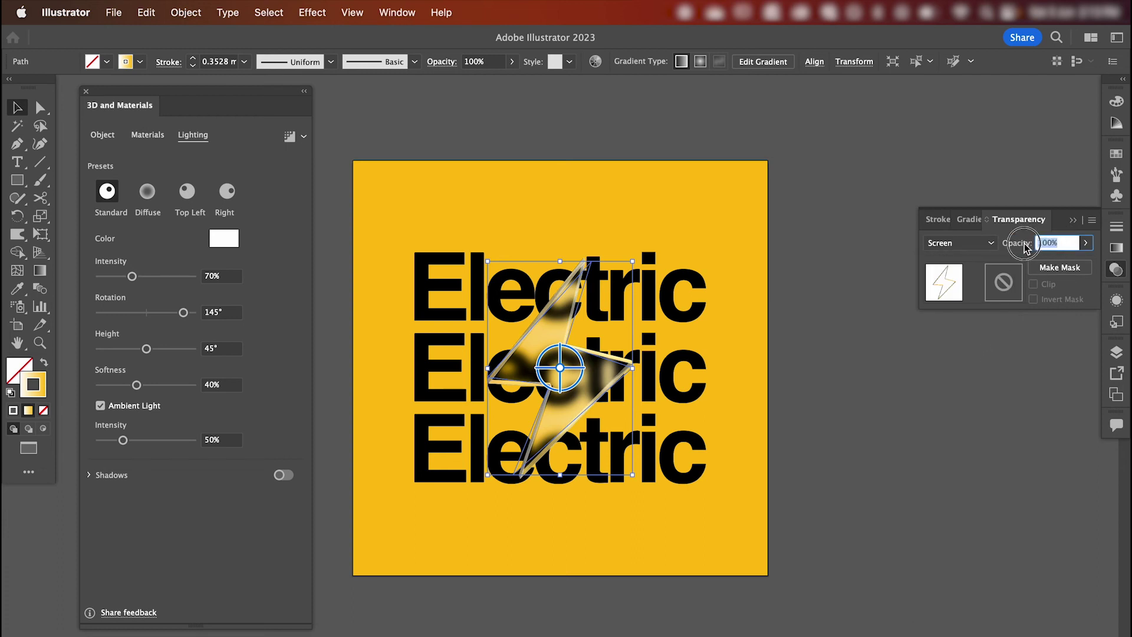
{"action": "type", "text": "65"}
{"action": "key", "text": "Return"}
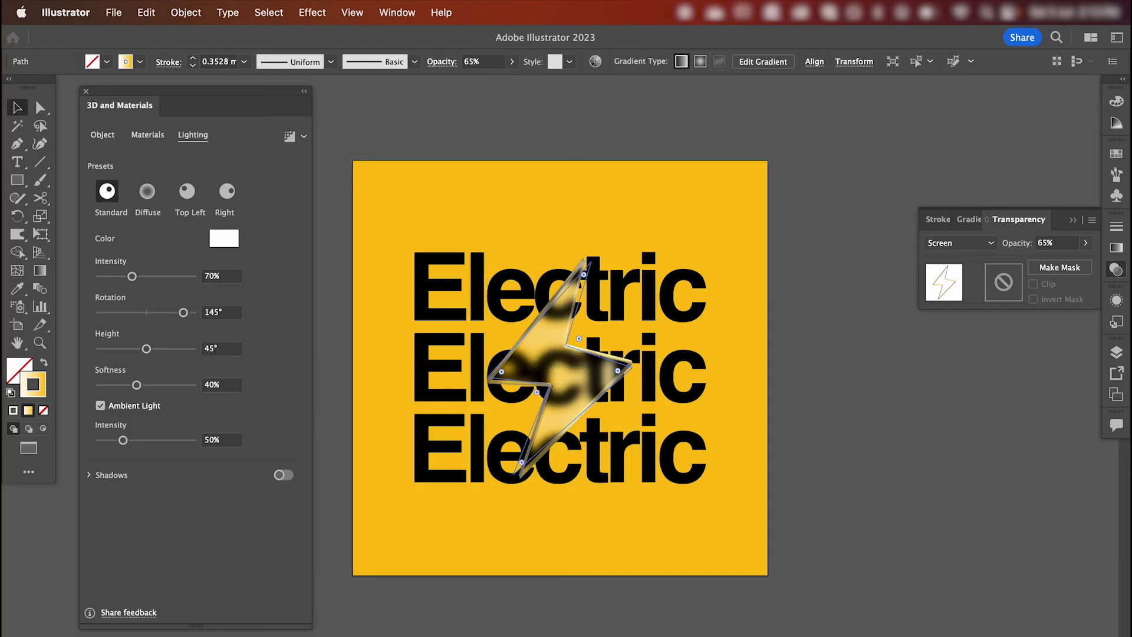
{"action": "key", "text": "super+equal"}
{"action": "key", "text": "super+equal"}
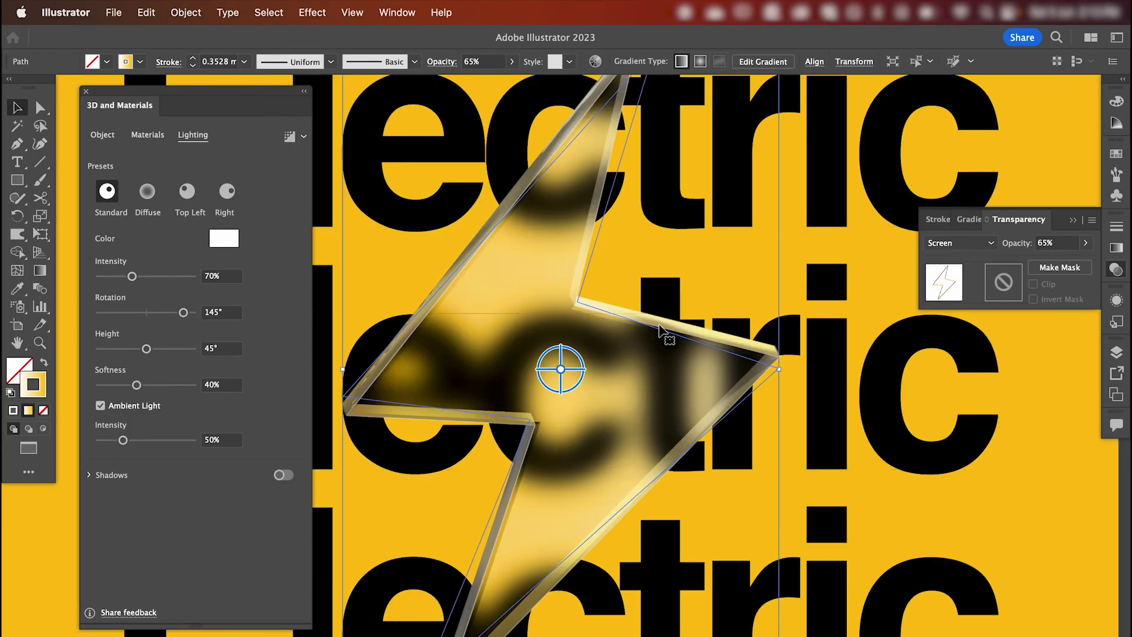
Step: Show the Materials tab's Graphic properties and inspect the blurred Electric graphic's placement on the bolt's edge
{"action": "left_click", "coordinate": [154, 135]}
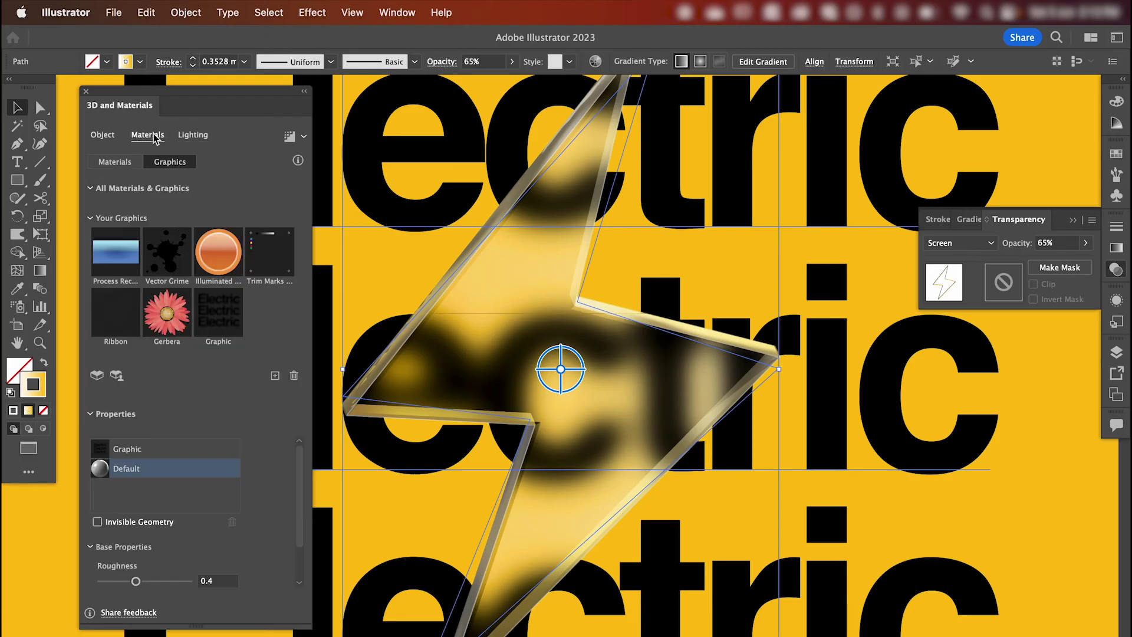
{"action": "left_click", "coordinate": [144, 454]}
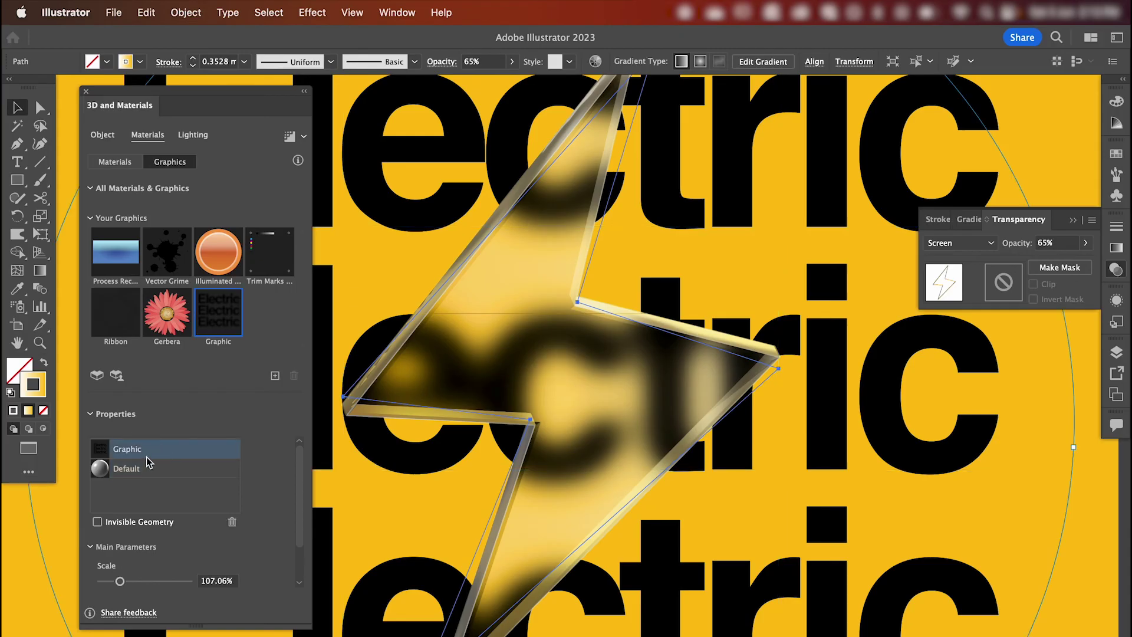
{"action": "left_click", "coordinate": [701, 325]}
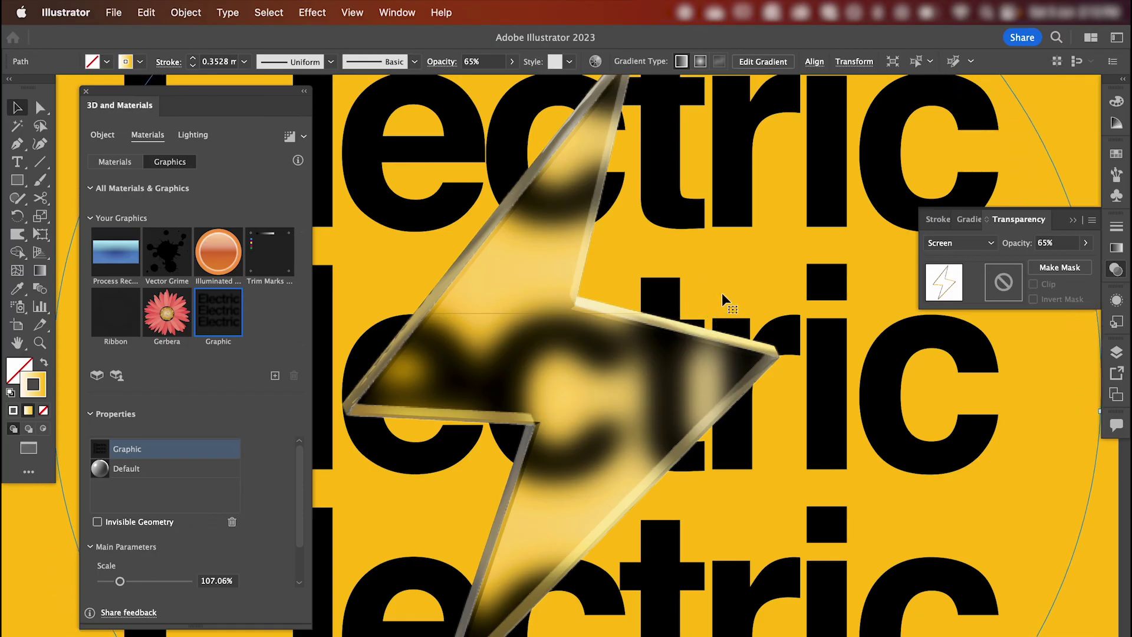
{"action": "left_click", "coordinate": [774, 405]}
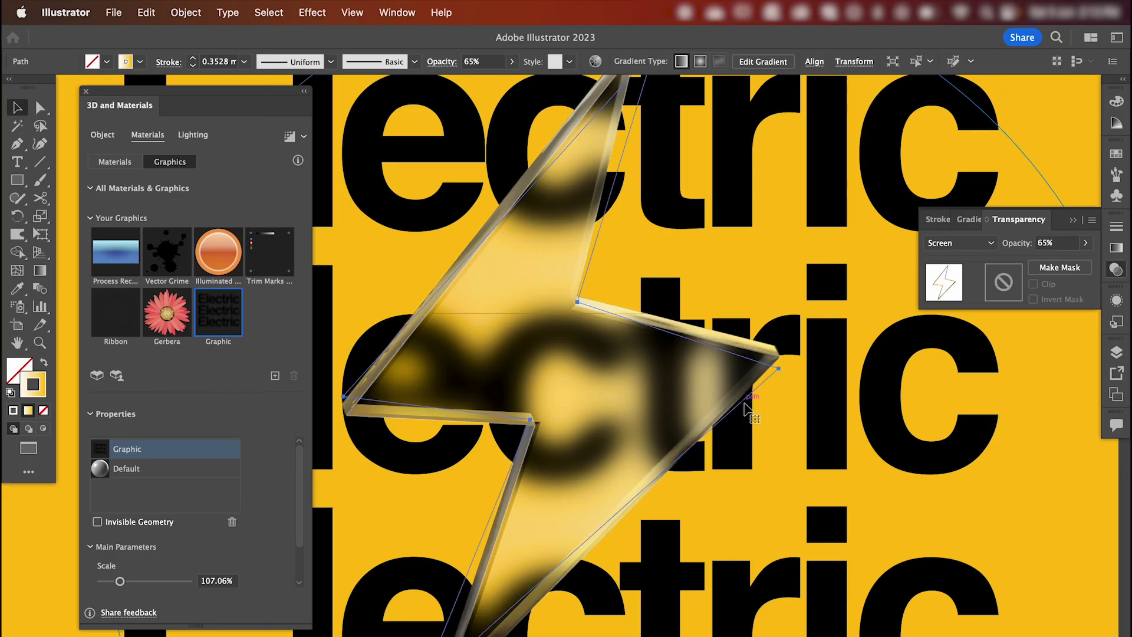